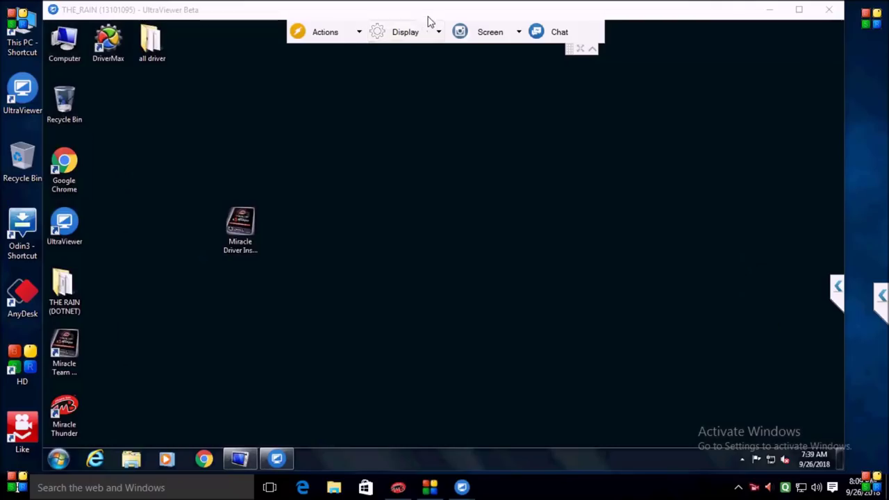
- Minimize the main UltraViewer window and maximize the remote session window for THE_RAIN
drag(428, 22, 825, 237)
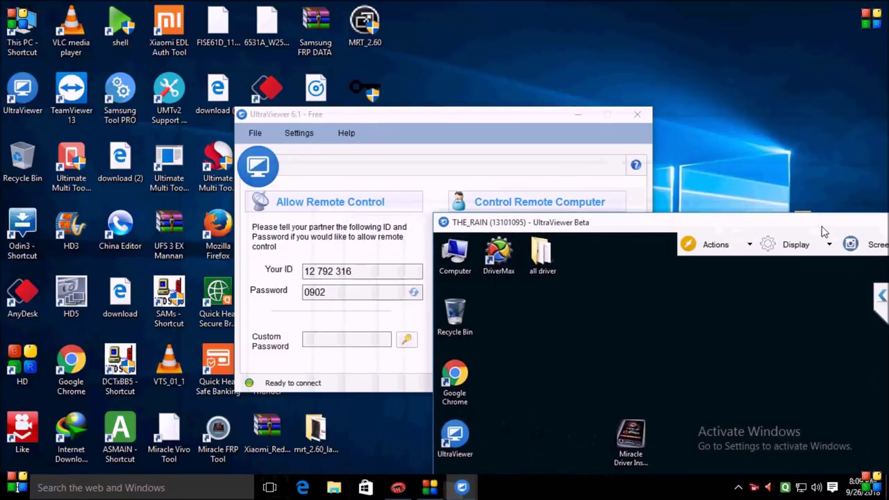
click(575, 115)
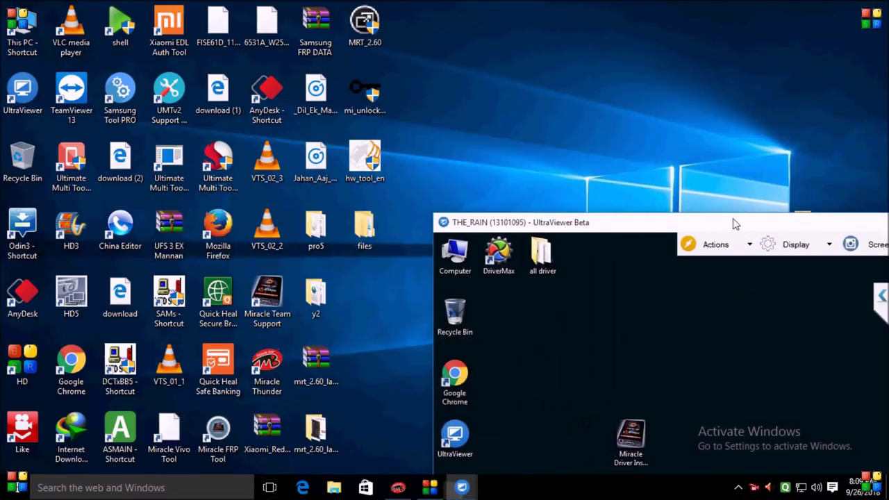
drag(767, 227, 349, 26)
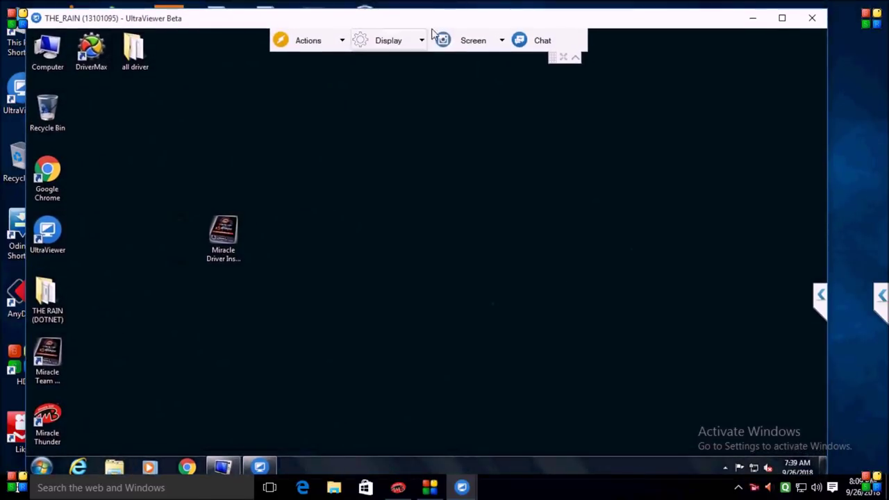
double_click(457, 26)
mouse_move(457, 25)
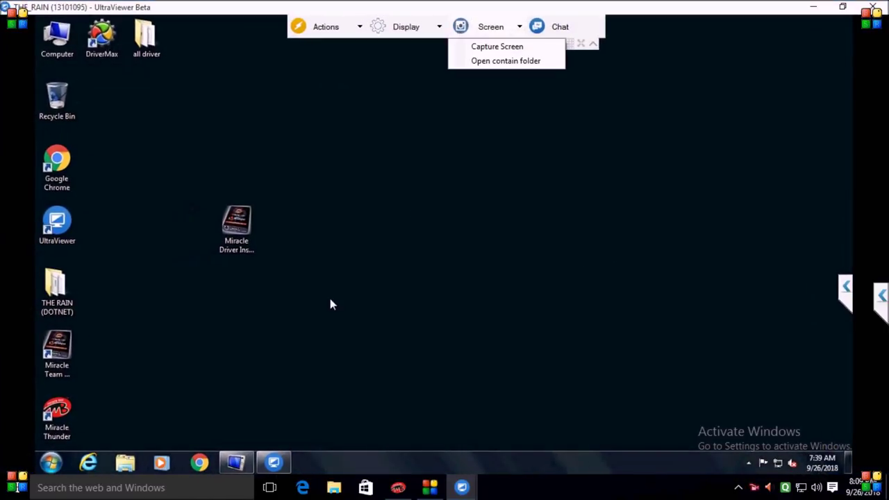
- Launch Miracle Driver Installation 1.00 on the remote desktop and accept its terms of agreement
drag(252, 232, 338, 235)
right_click(339, 235)
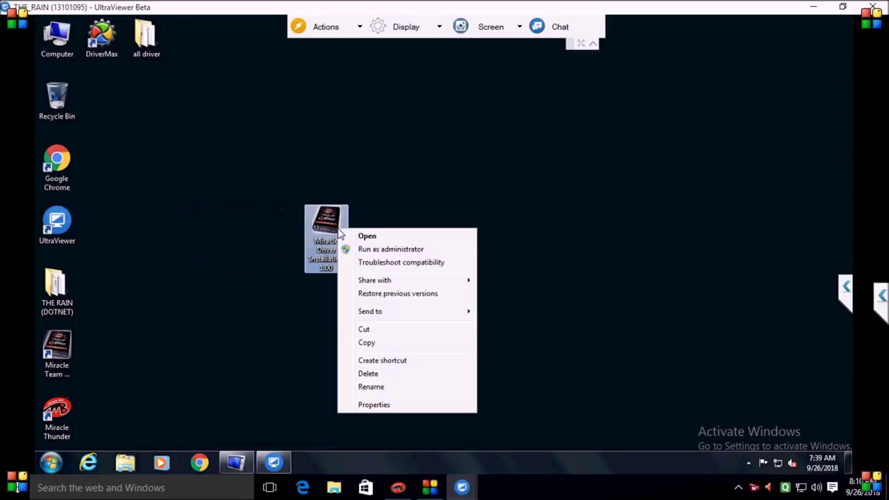
click(367, 234)
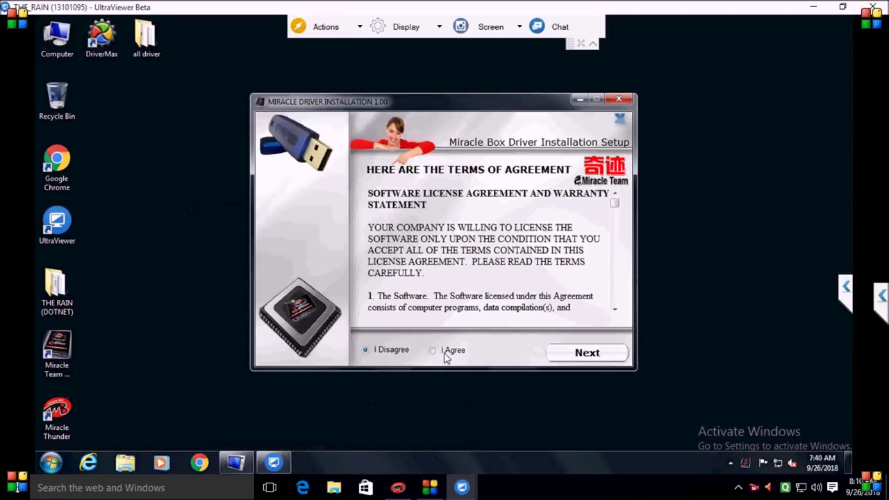
click(439, 354)
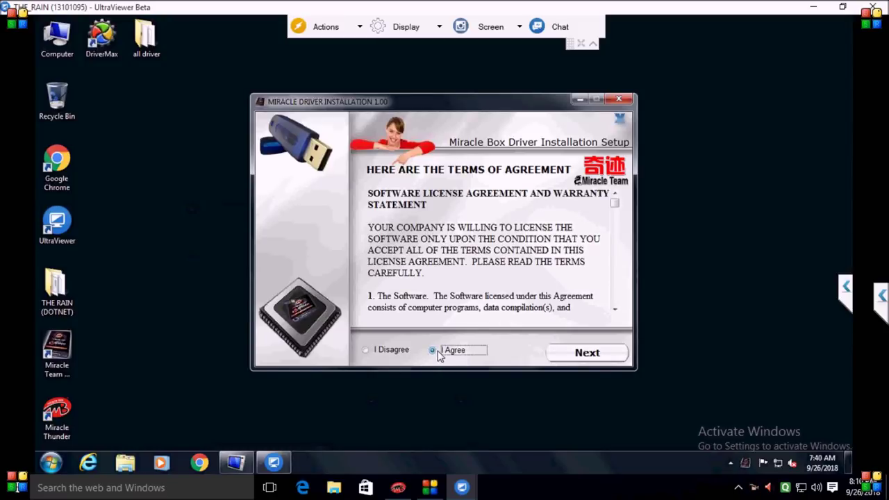
click(589, 357)
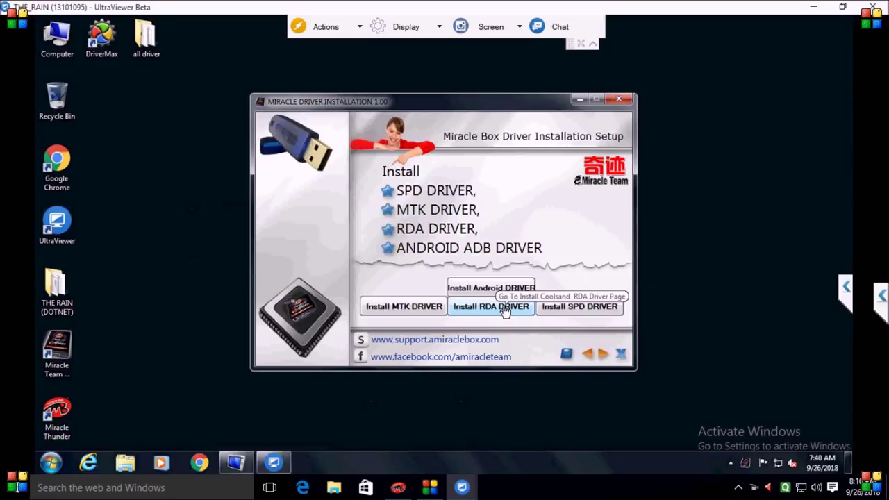
- Install the MTK CDC Driver through the device driver wizard, allowing the system changes, and close the driver installer
click(406, 315)
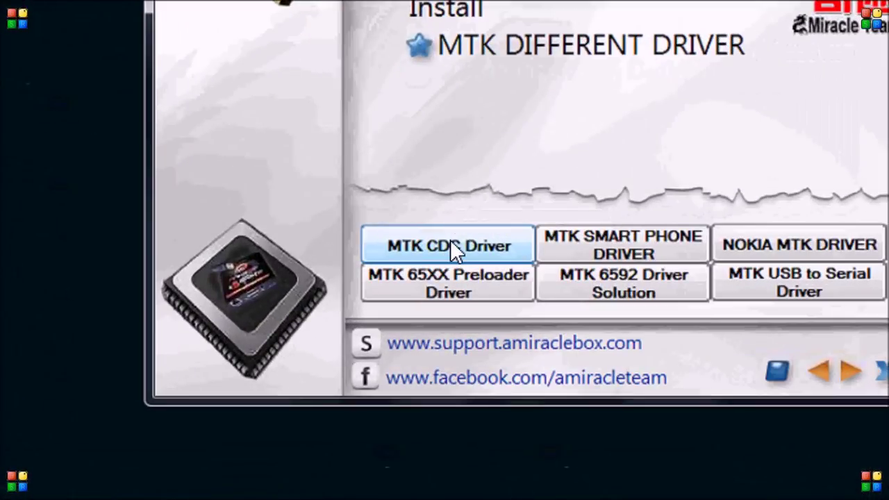
click(443, 246)
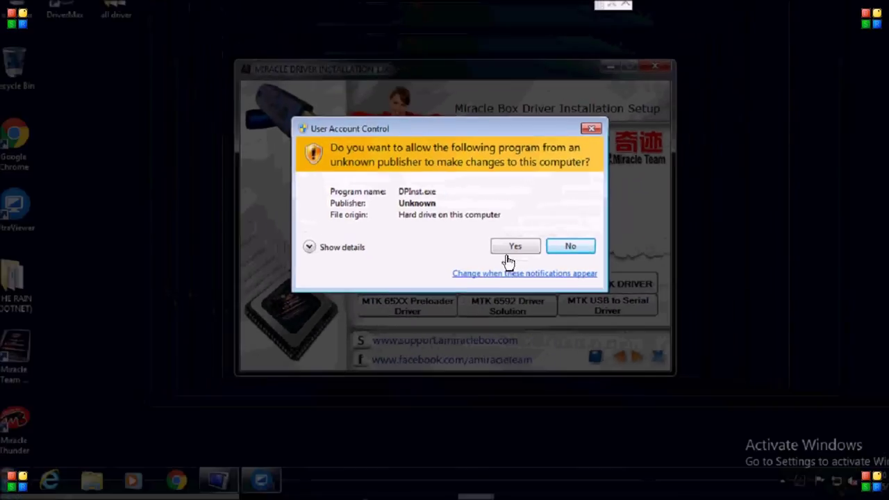
click(496, 258)
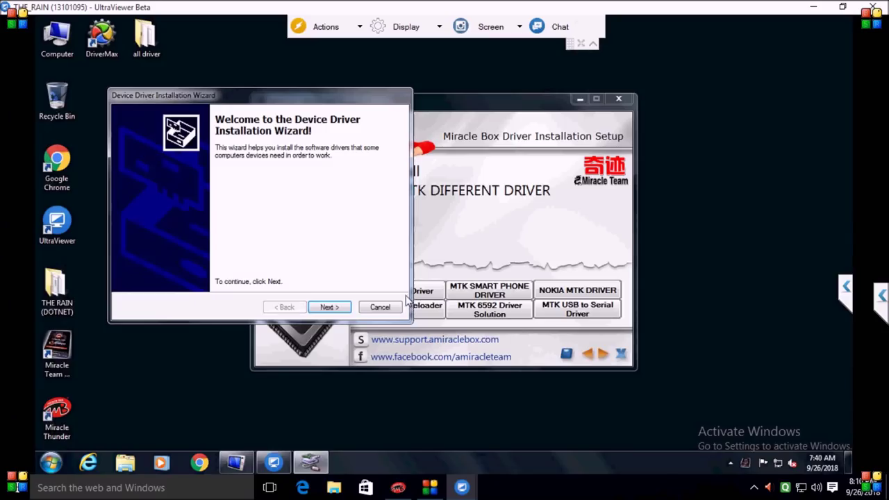
click(324, 305)
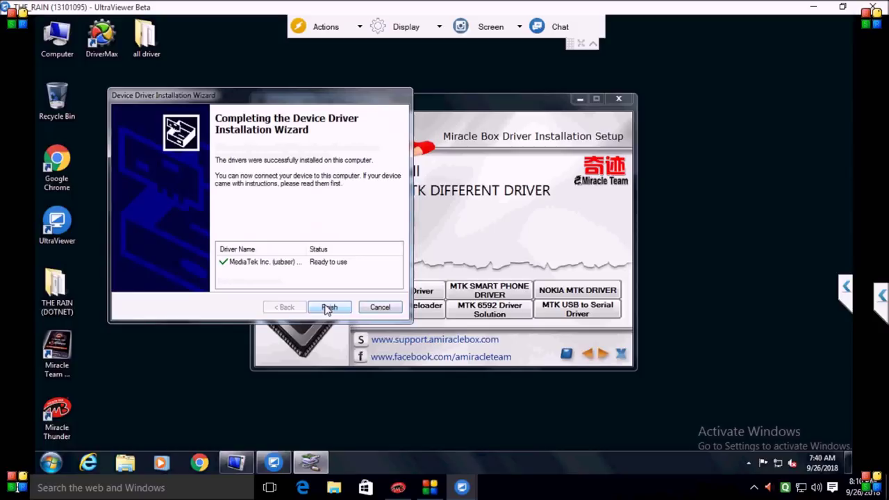
click(329, 307)
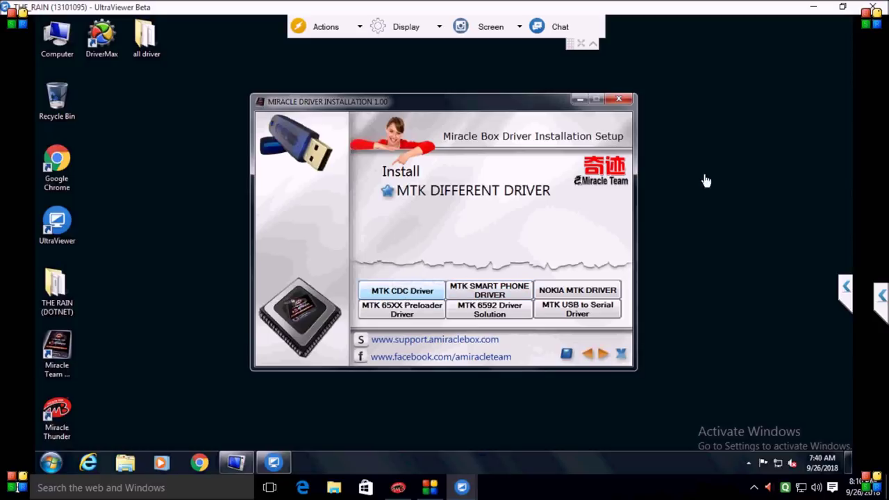
click(619, 99)
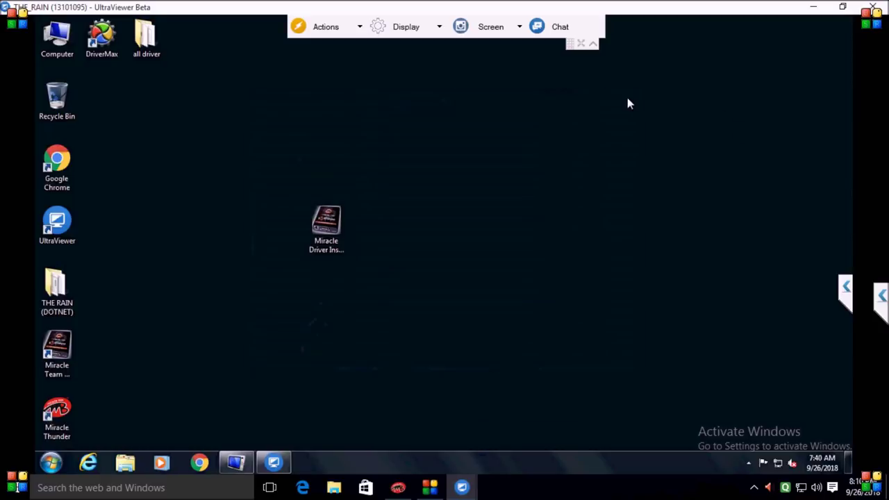
- Refresh the remote desktop and place the Miracle Driver Installation icon beside the Recycle Bin
right_click(529, 141)
click(556, 175)
drag(299, 230, 97, 118)
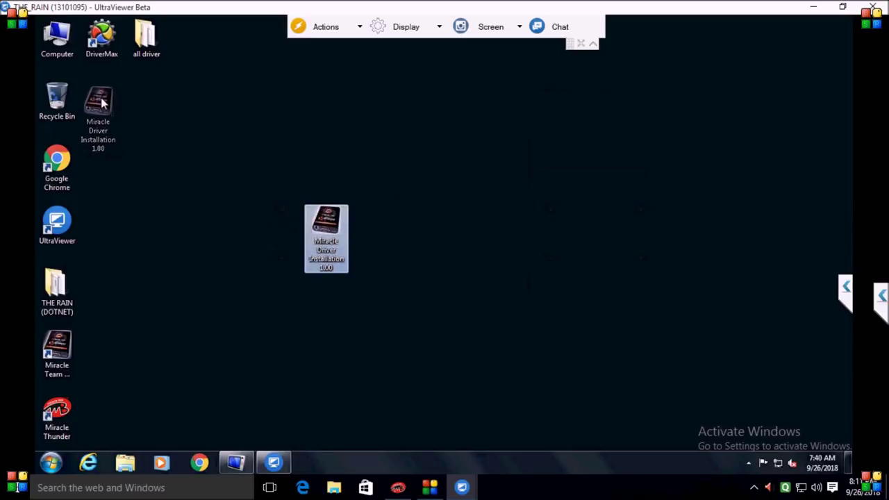
click(175, 201)
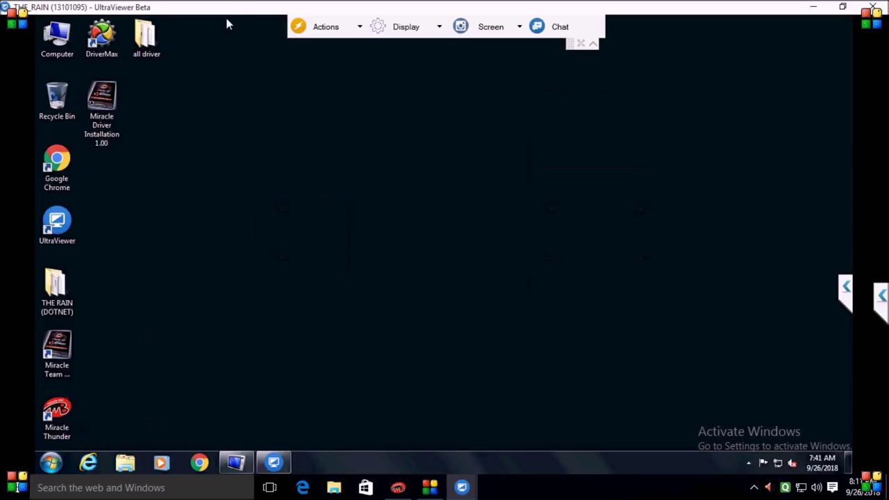
drag(233, 9, 299, 1)
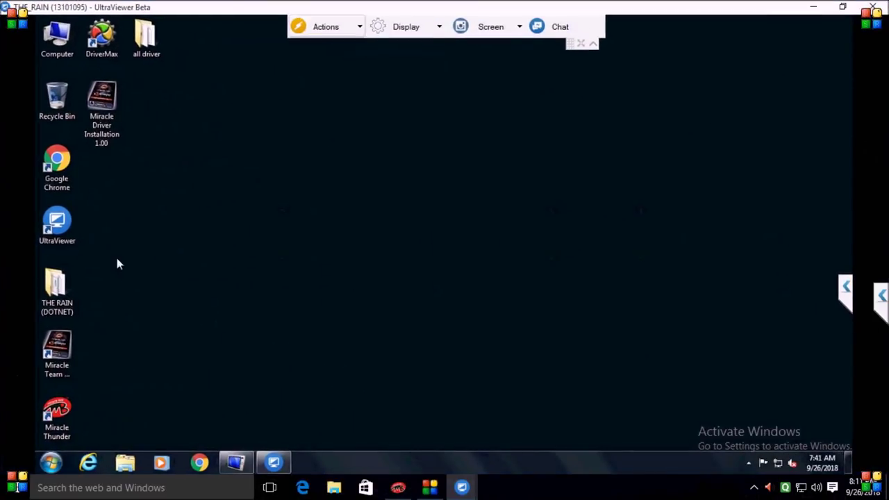
- Launch Miracle Thunder from its shortcut on the remote desktop
right_click(47, 415)
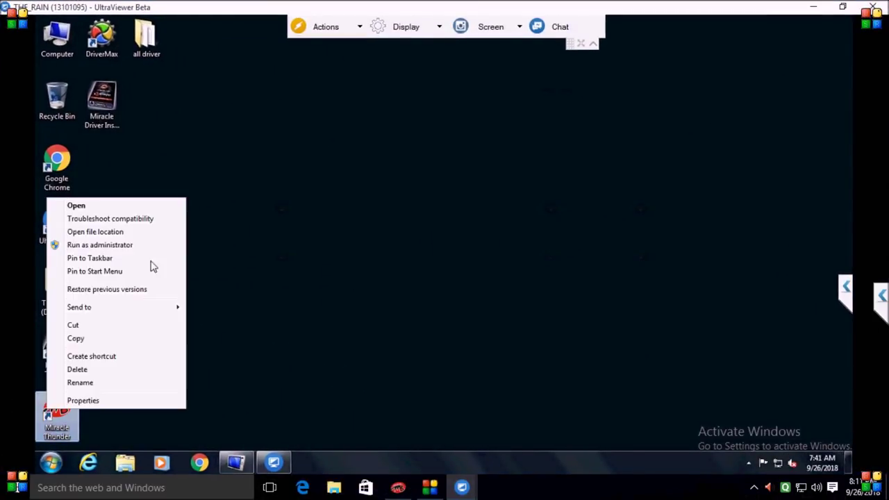
click(104, 207)
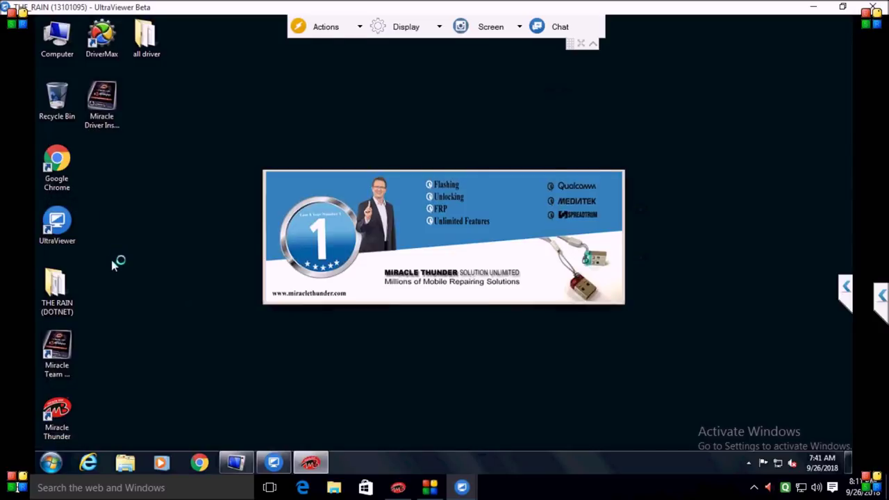
right_click(184, 166)
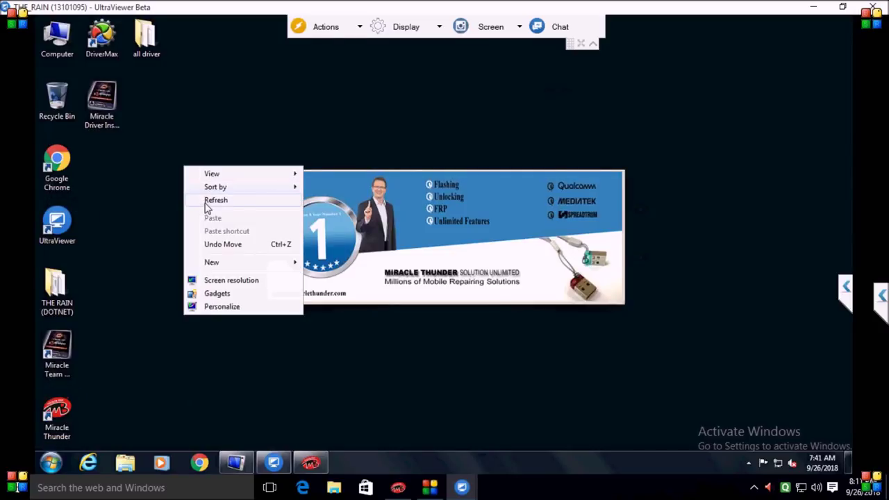
click(206, 204)
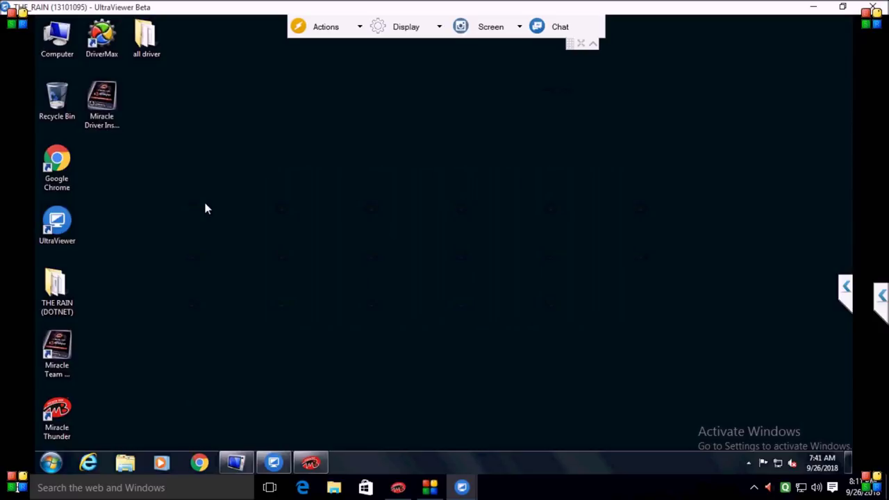
right_click(243, 166)
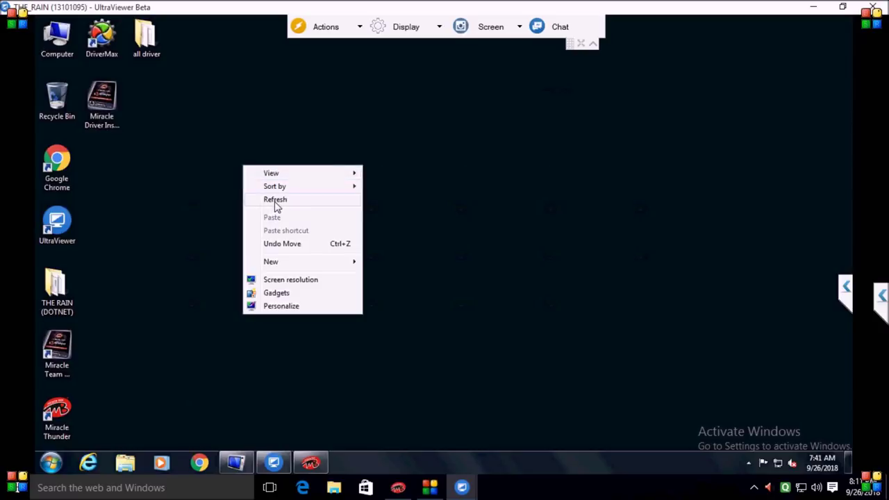
click(274, 201)
right_click(278, 157)
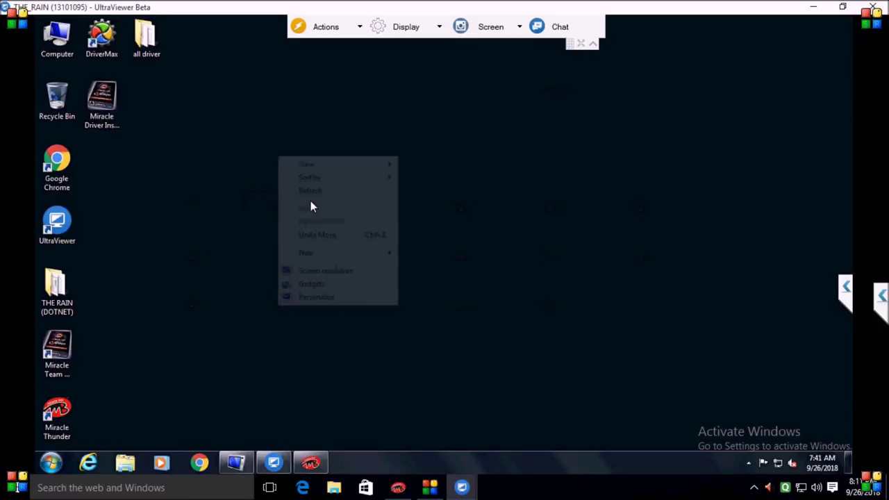
click(317, 198)
right_click(309, 184)
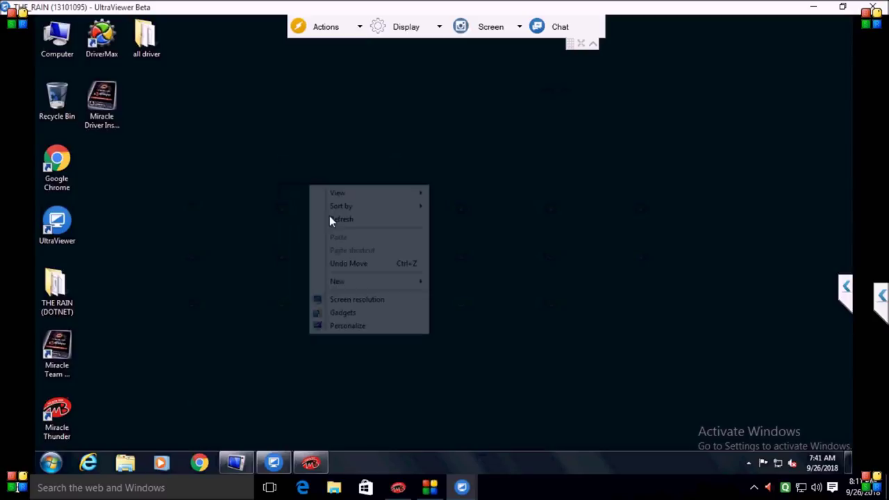
click(334, 219)
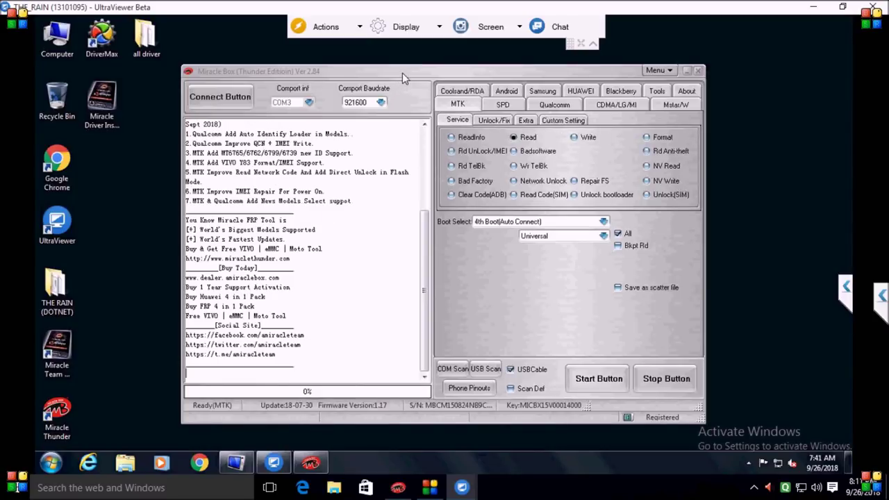
- Move the Miracle Box window away from the desktop icons and open Device Manager from within Miracle Box
drag(402, 73, 521, 65)
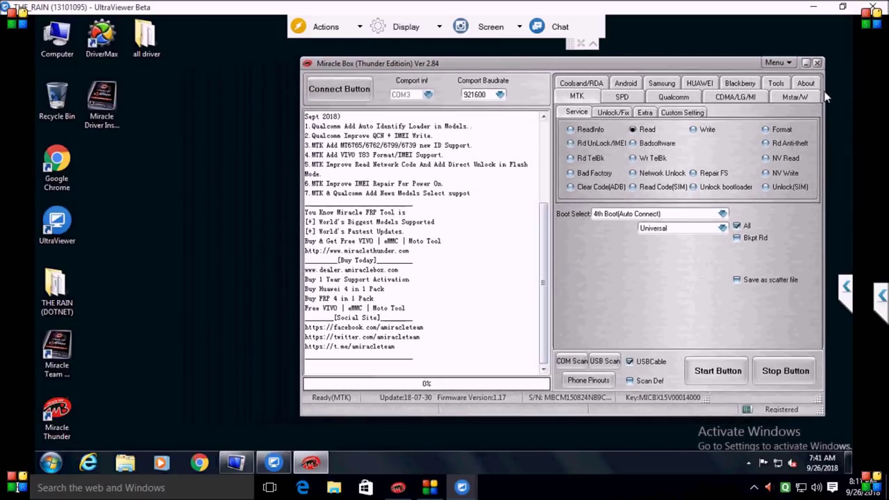
click(805, 63)
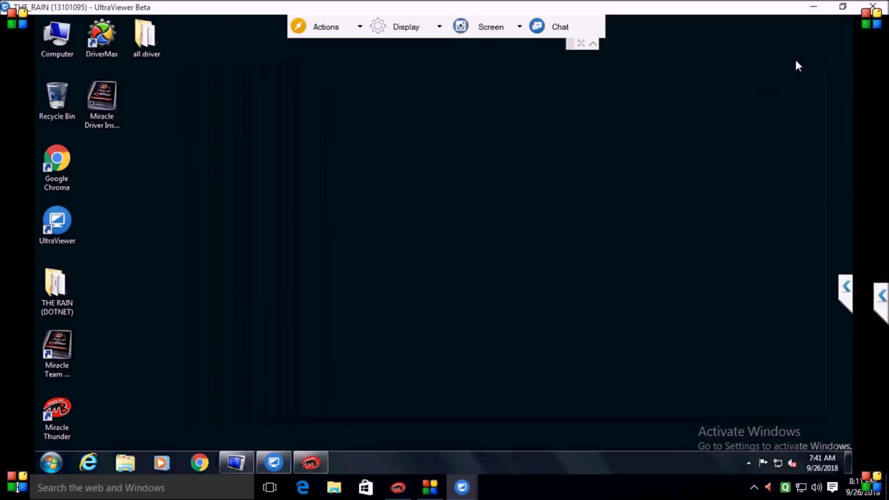
click(310, 463)
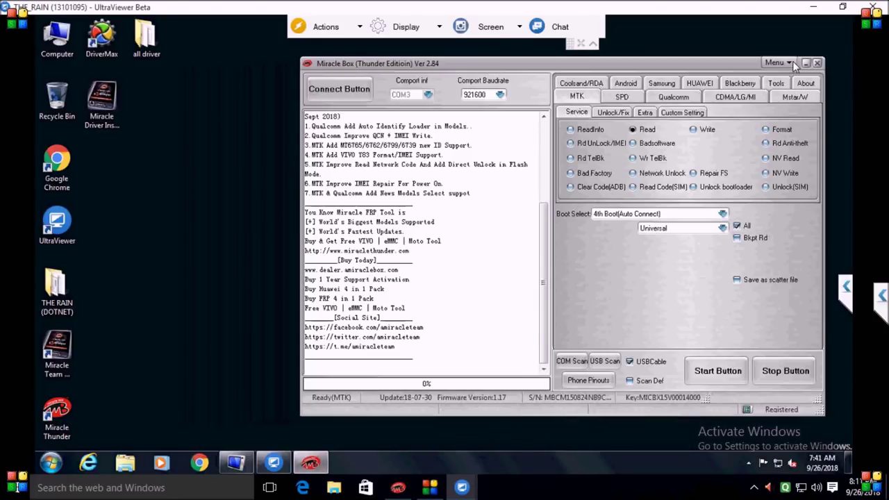
click(793, 61)
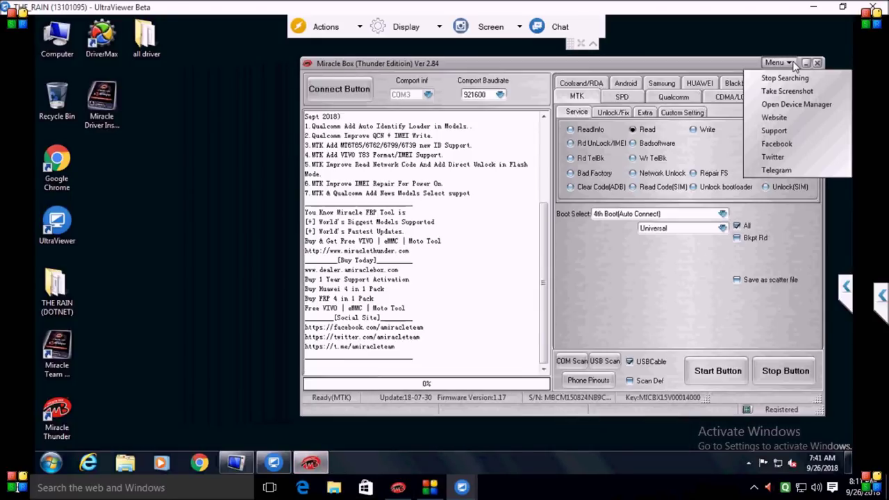
click(792, 105)
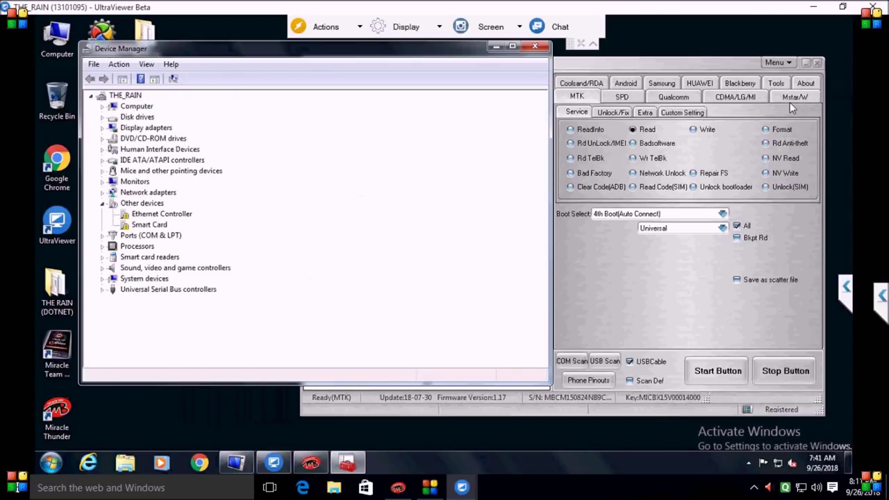
- Expand Ports (COM & LPT) in Device Manager to inspect the ports, and bring Miracle Box back to the front
click(631, 71)
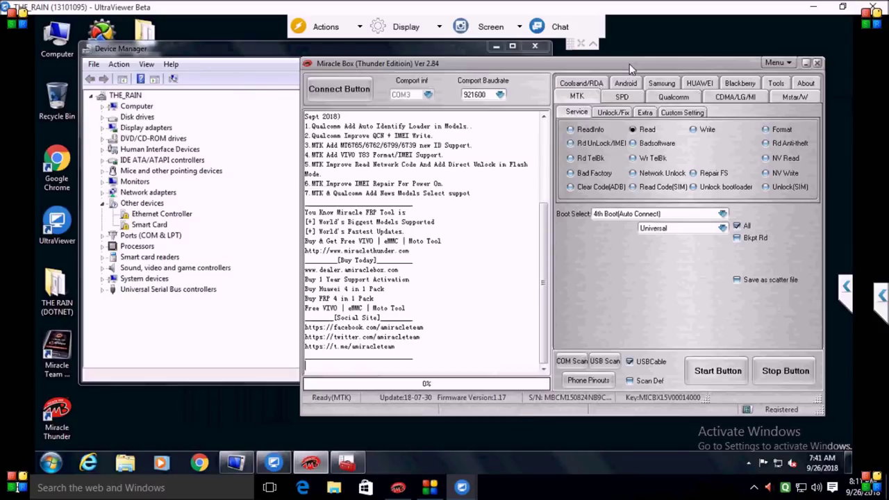
click(215, 228)
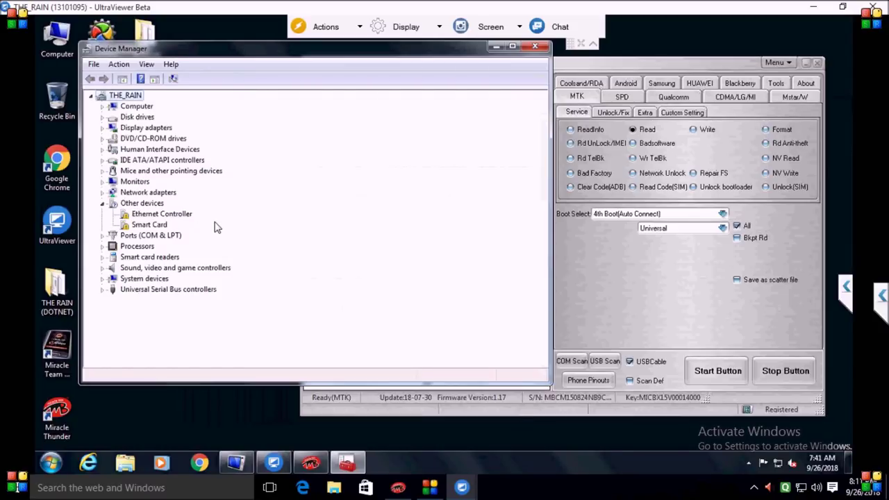
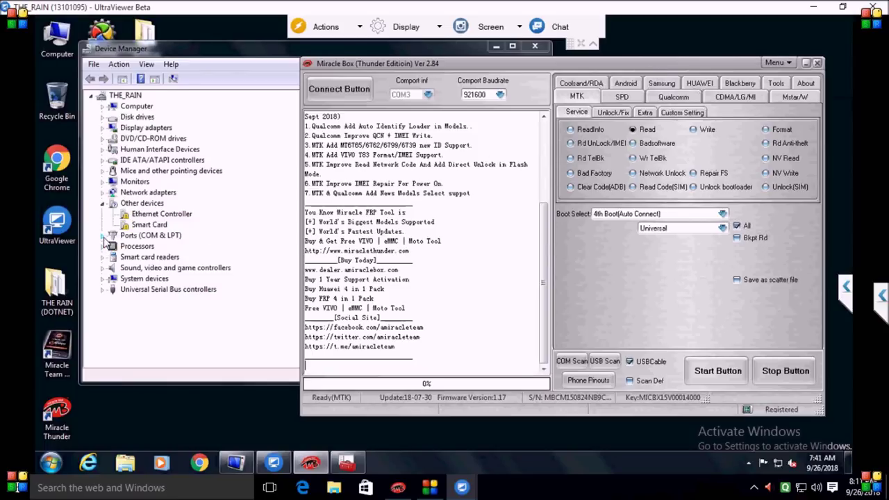
click(103, 236)
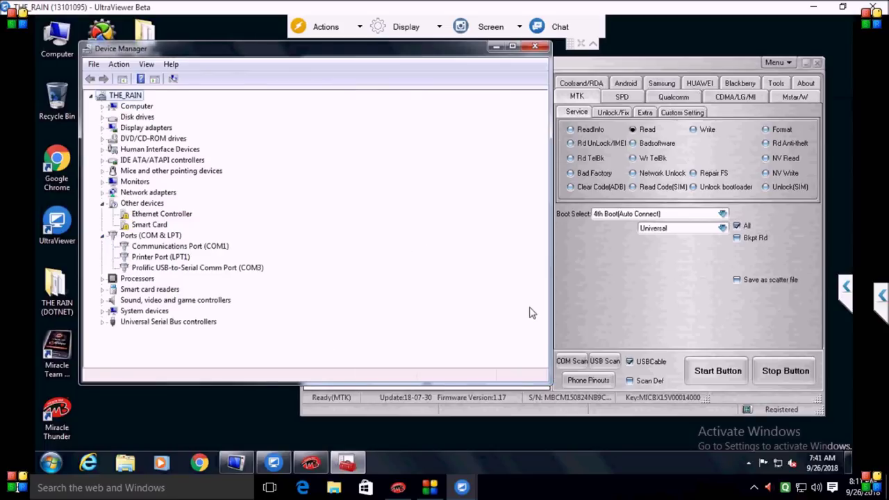
click(630, 293)
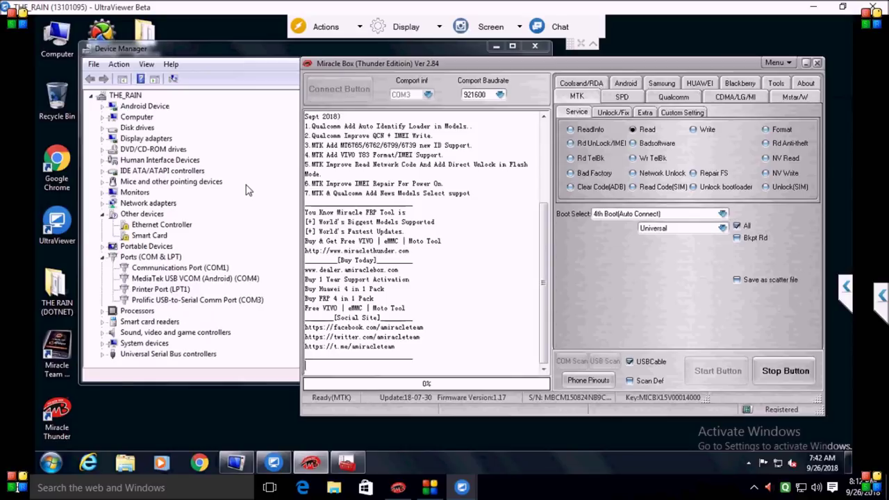
- Uninstall the MediaTek USB VCOM (Android) (COM4) device in Device Manager and delete its driver software
click(170, 285)
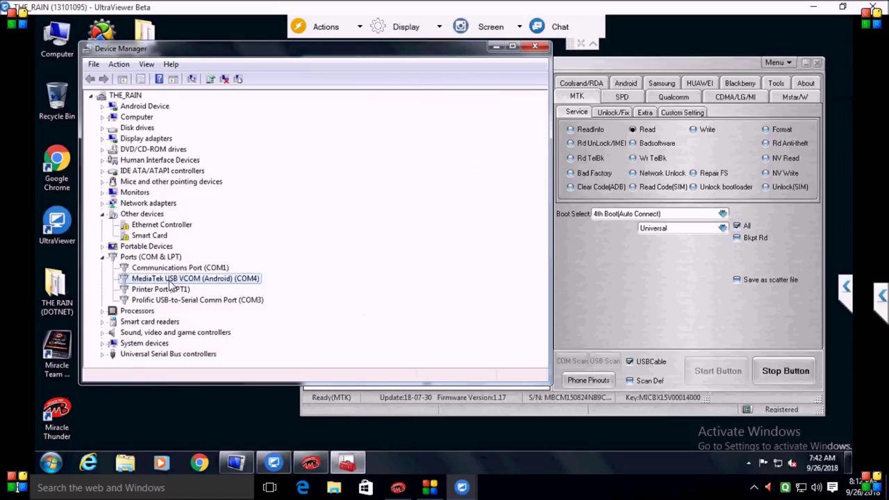
right_click(170, 285)
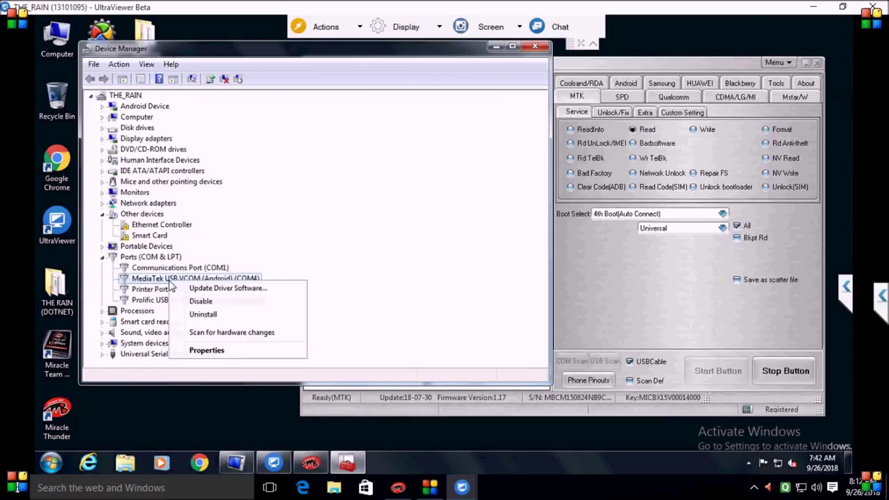
click(203, 314)
click(355, 252)
click(464, 284)
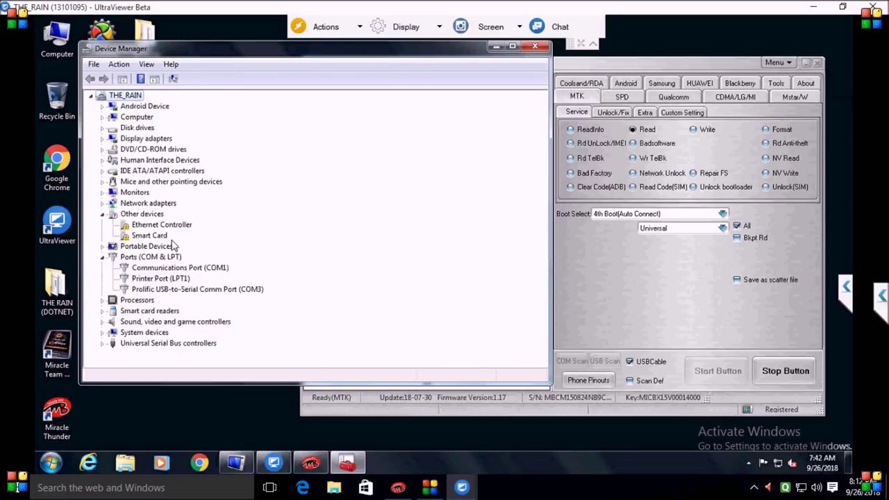
- Scan the remote PC for hardware changes from the Computer entry in Device Manager
click(137, 117)
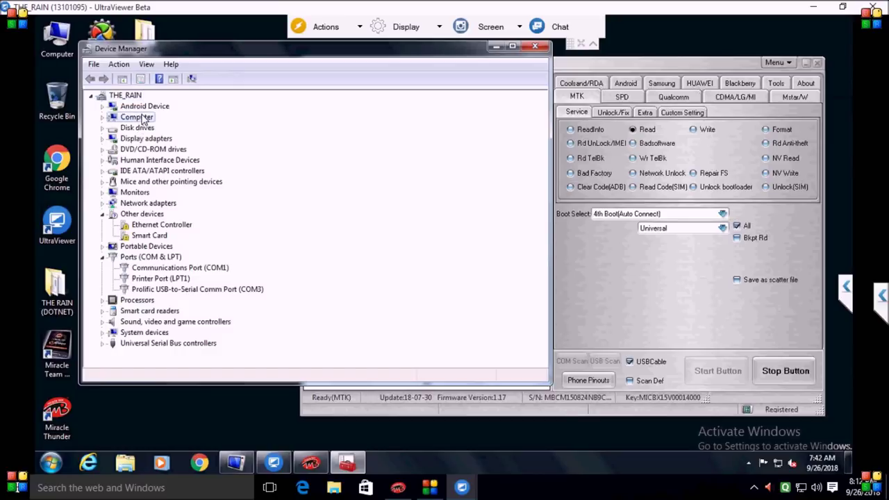
right_click(142, 119)
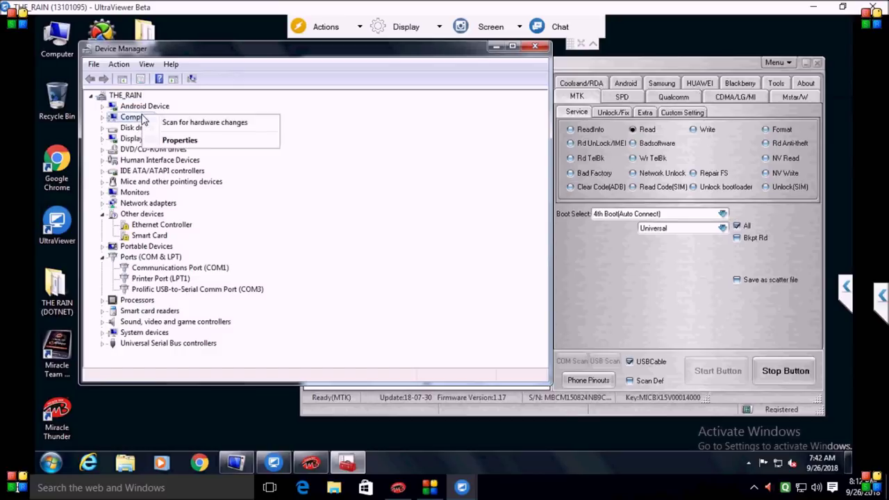
click(194, 131)
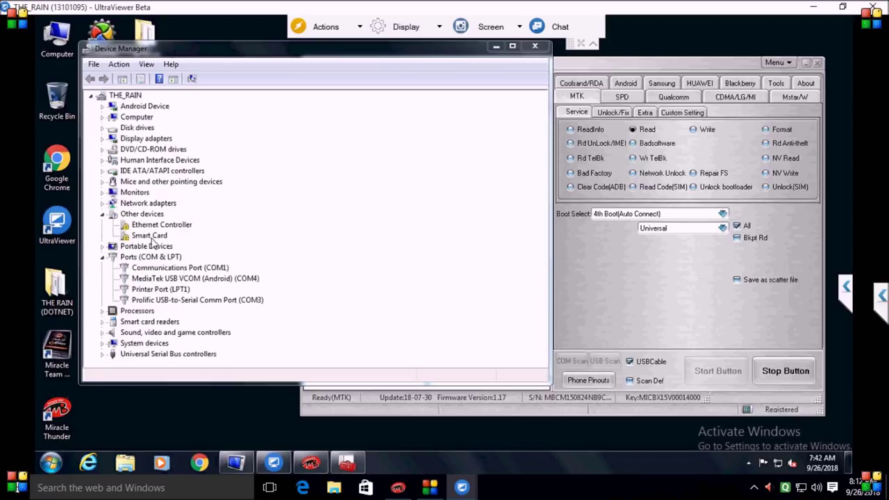
- Uninstall the redetected MediaTek USB VCOM (Android) (COM4) port, deleting its driver software as well
click(188, 280)
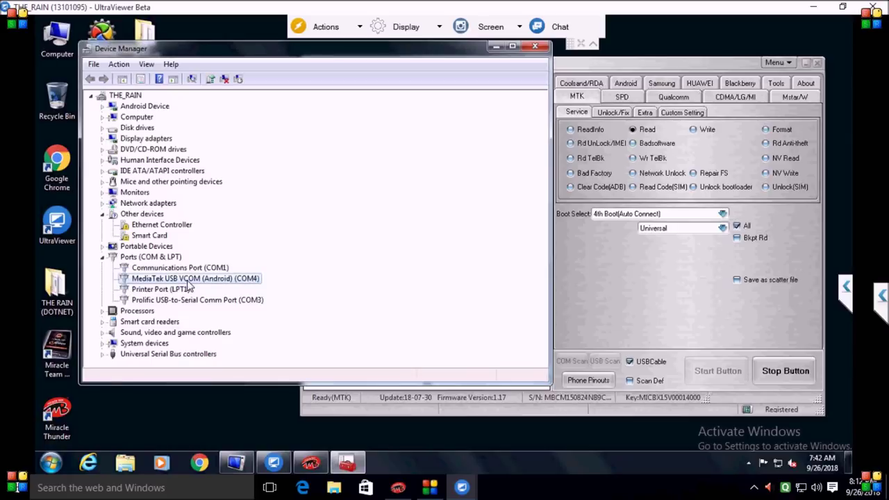
right_click(188, 288)
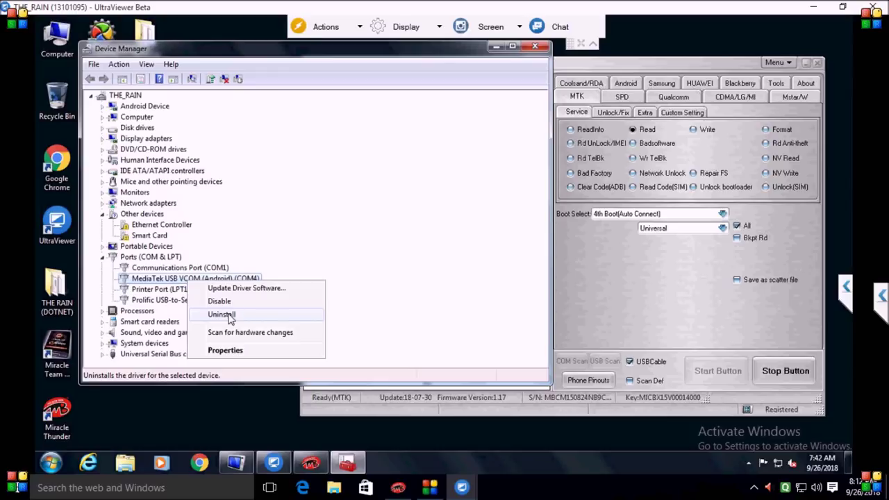
click(229, 314)
click(364, 253)
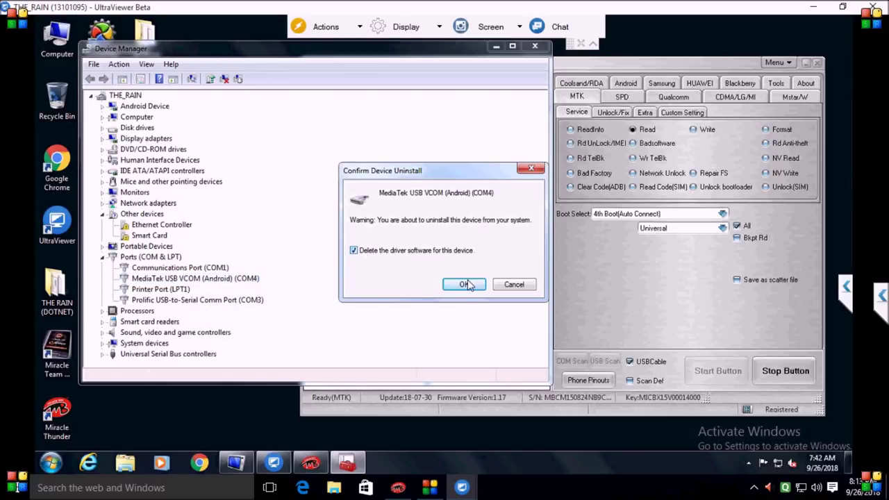
click(465, 285)
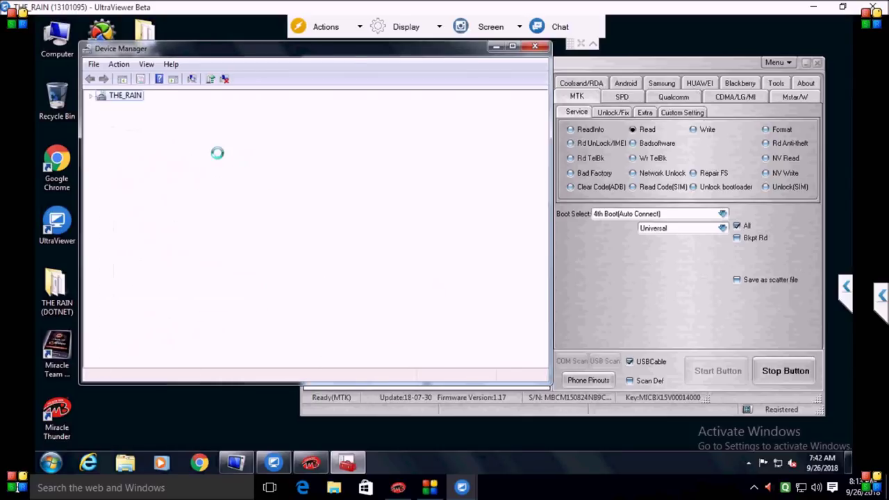
- Rescan for hardware changes and check the Ports (COM & LPT) group and the CDC Serial device
click(142, 118)
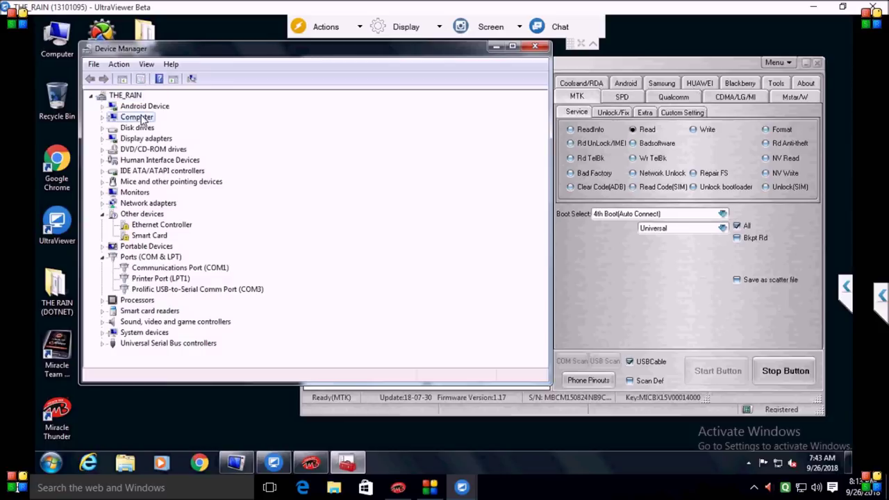
right_click(142, 120)
click(181, 125)
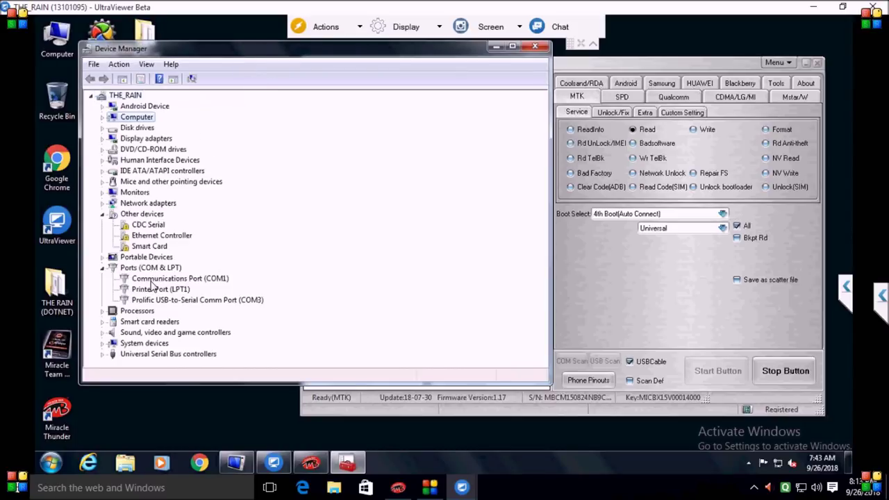
click(156, 269)
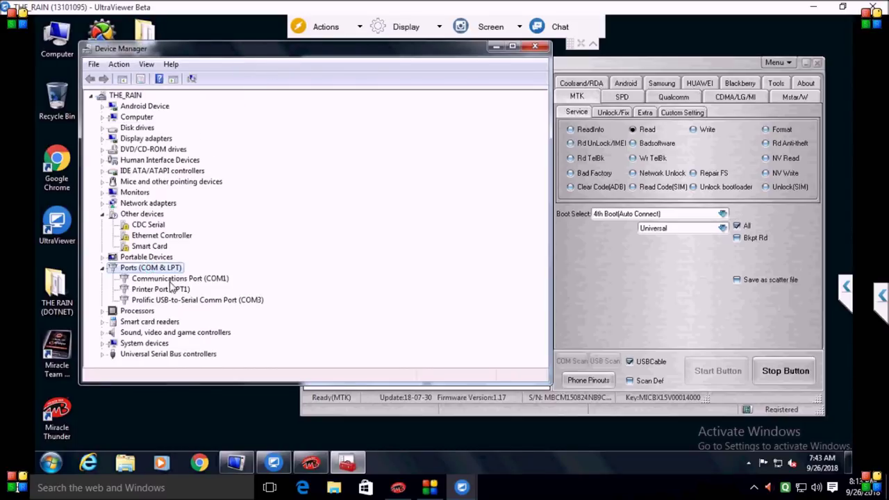
click(154, 226)
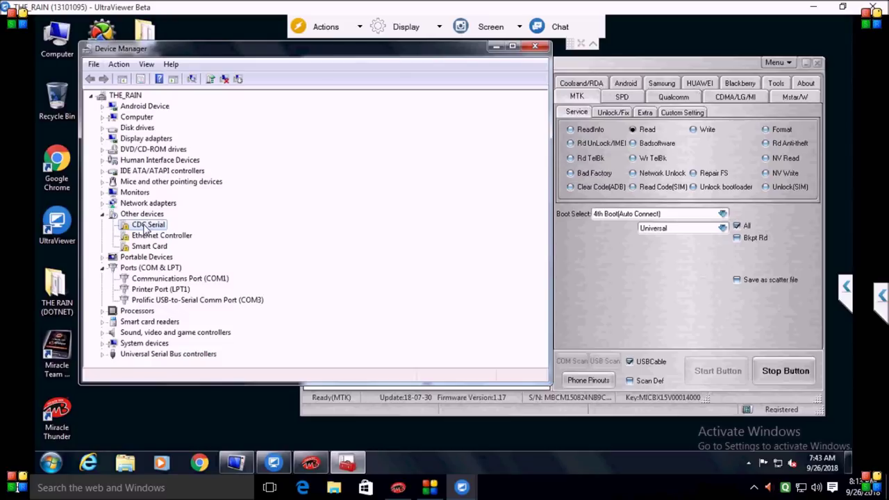
- Place the Miracle Driver Installation icon on an empty desktop area, moving Device Manager aside and back
drag(272, 56, 455, 92)
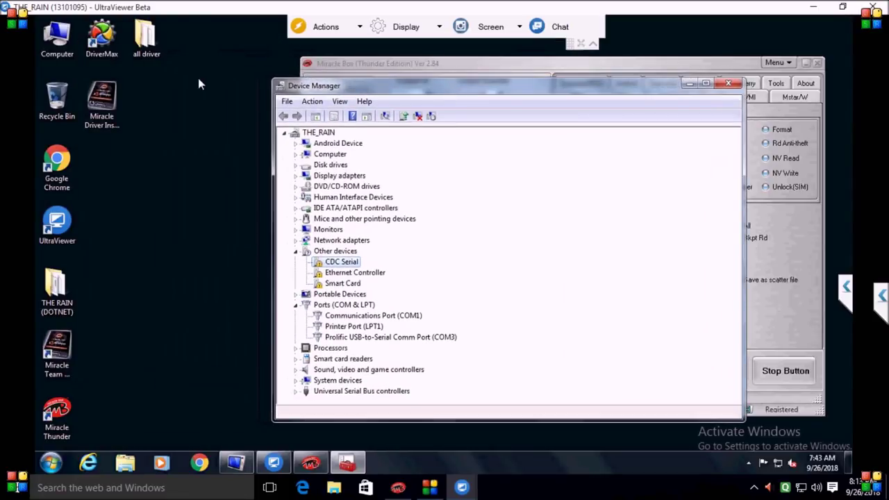
drag(116, 100, 162, 167)
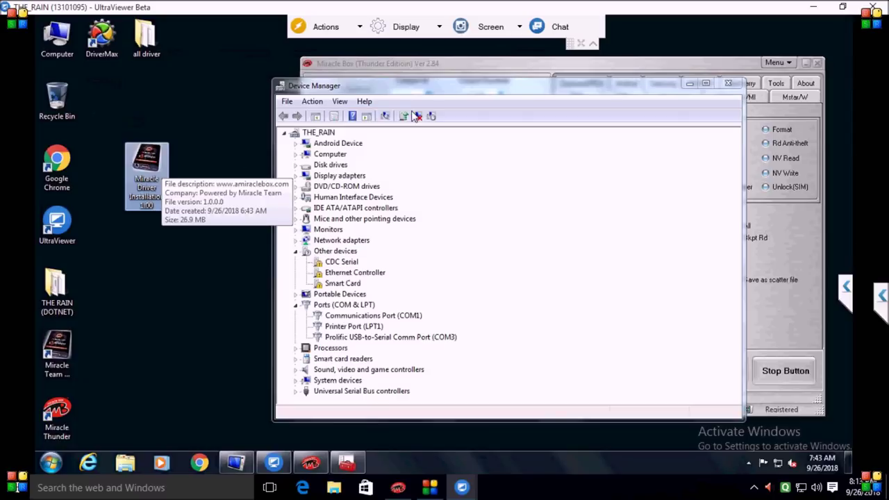
drag(416, 87, 209, 56)
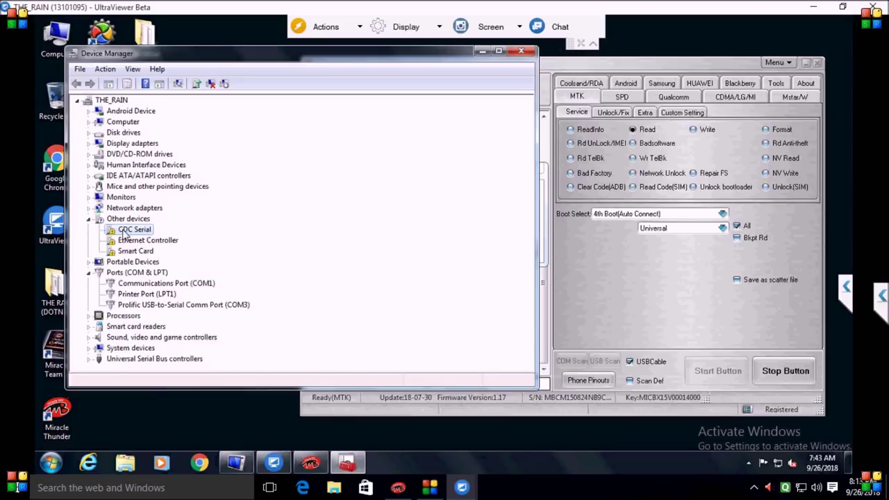
- Try to update the CDC Serial driver by searching the user's Documents folder, including subfolders
right_click(125, 236)
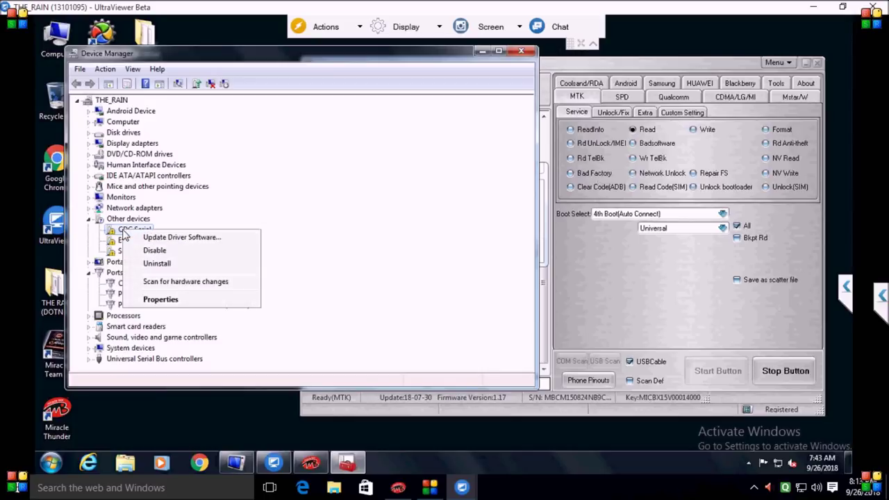
click(178, 238)
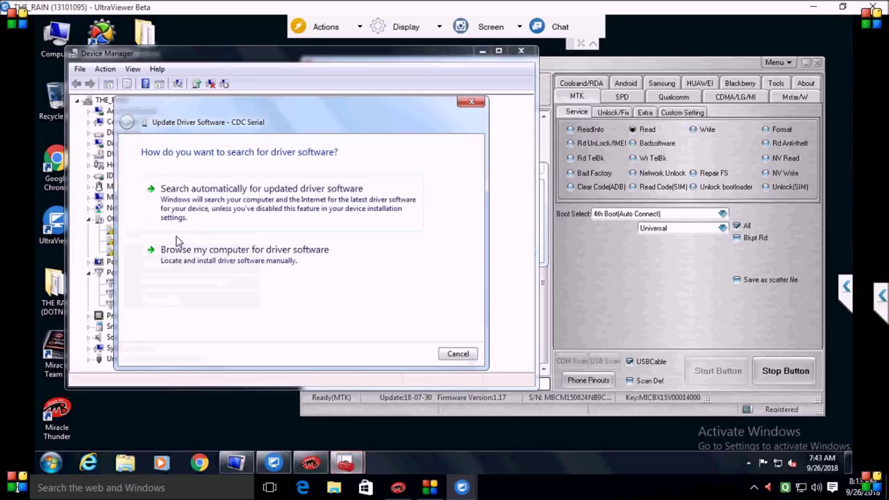
click(220, 263)
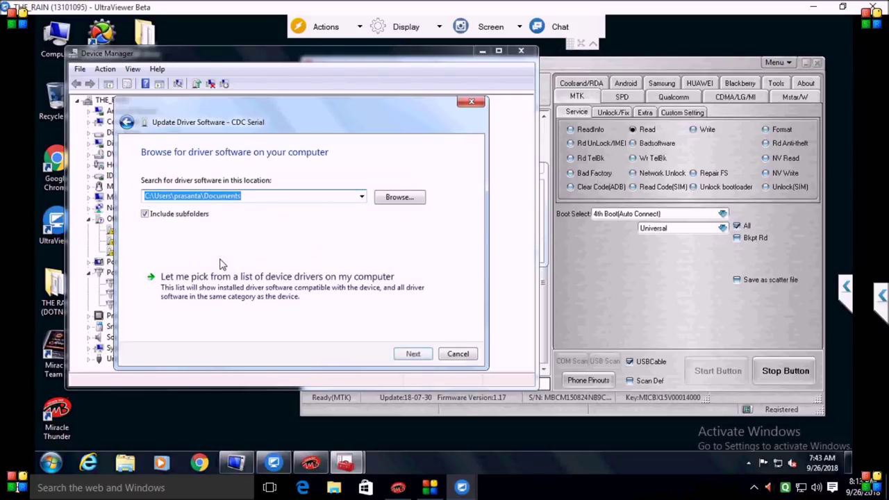
click(410, 354)
click(444, 355)
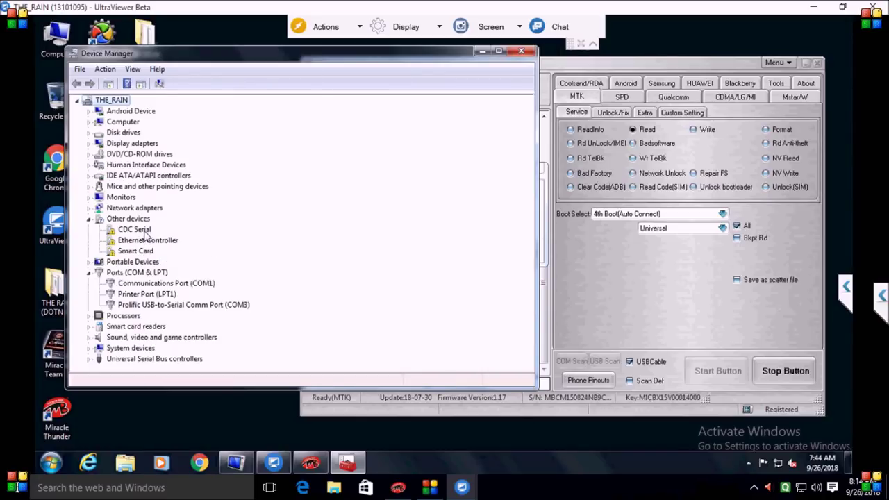
- Minimize Miracle Box, reposition Device Manager, and close the Driver Software Installation report
click(134, 230)
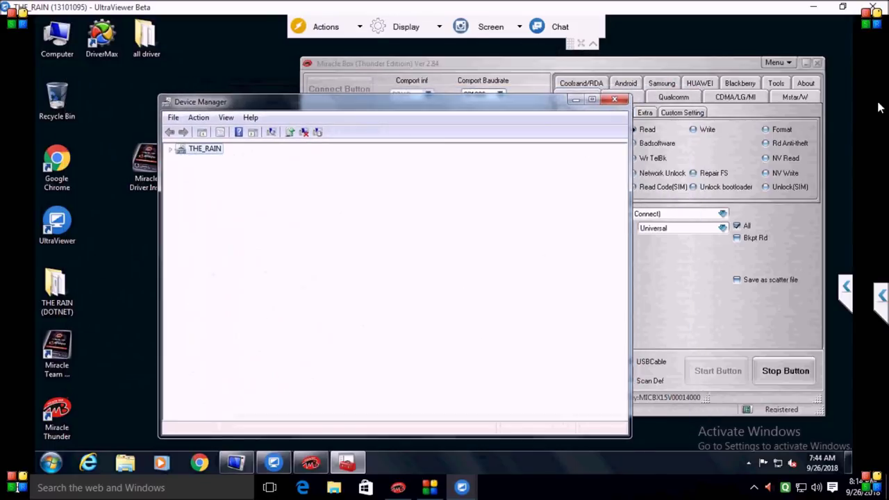
click(805, 65)
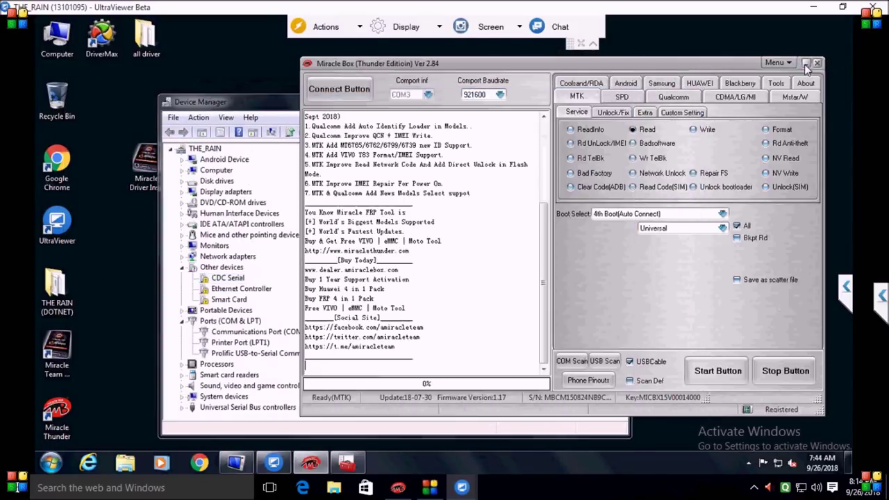
click(805, 63)
drag(426, 104, 357, 102)
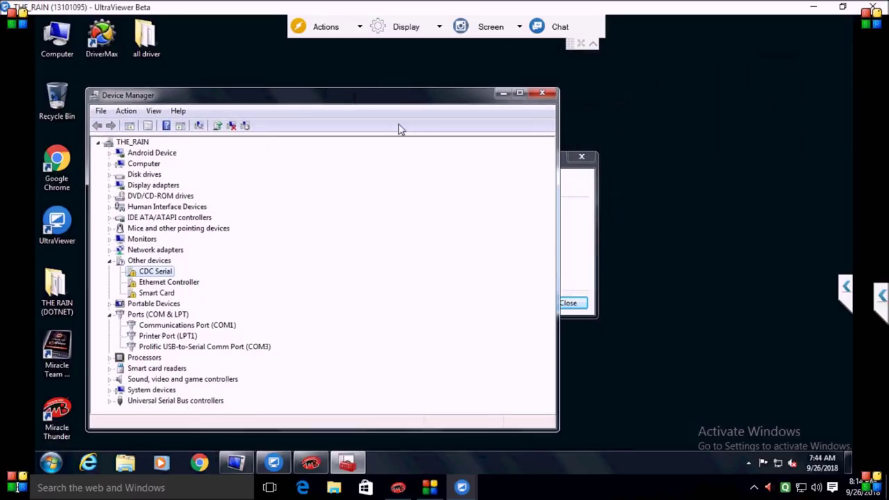
click(574, 235)
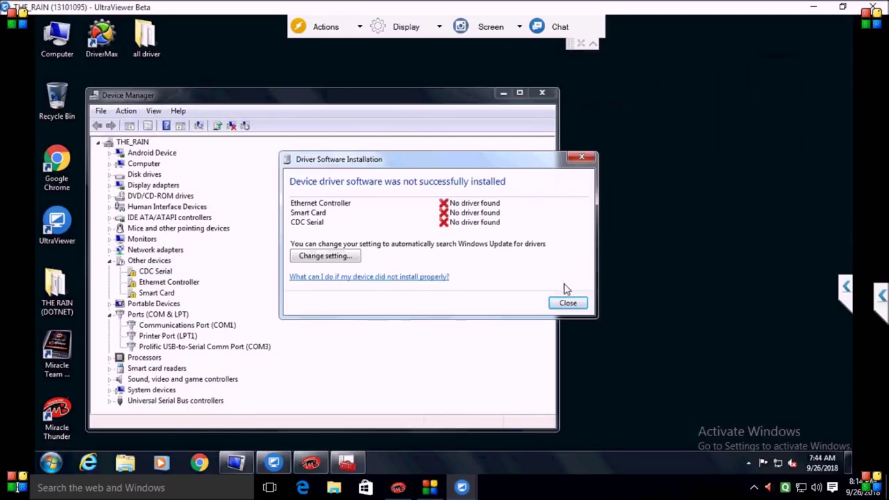
click(568, 303)
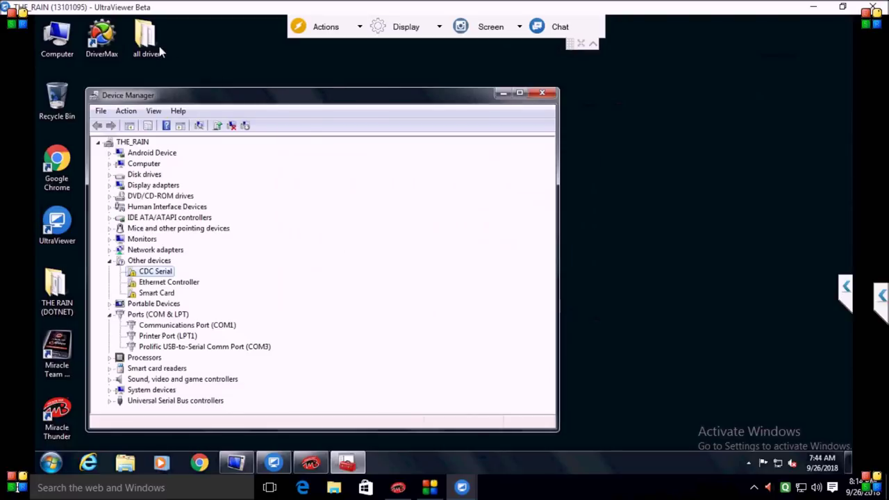
- Move the DriverMax shortcut to the empty desktop area beside Device Manager and open DriverMax
click(101, 35)
click(478, 145)
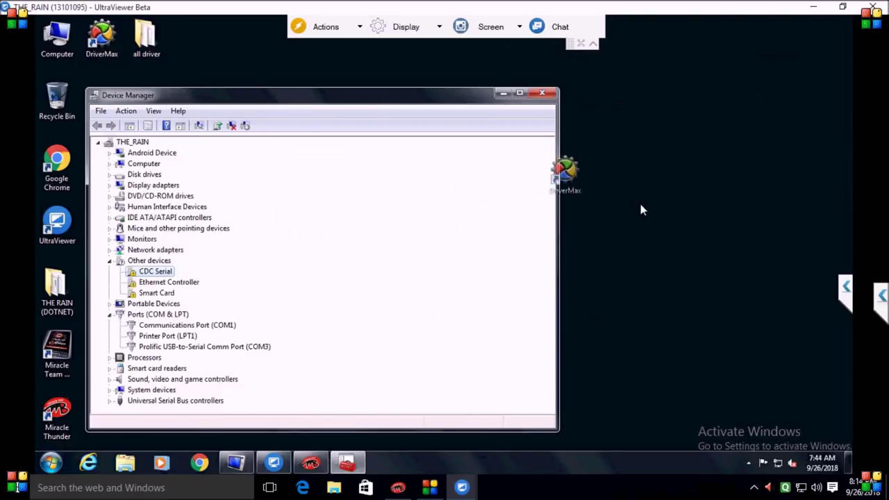
drag(655, 219, 656, 219)
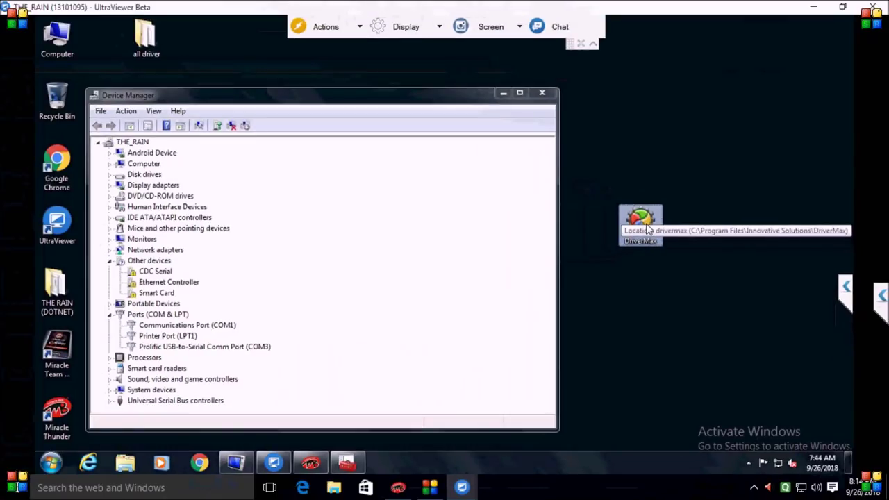
right_click(646, 225)
click(674, 233)
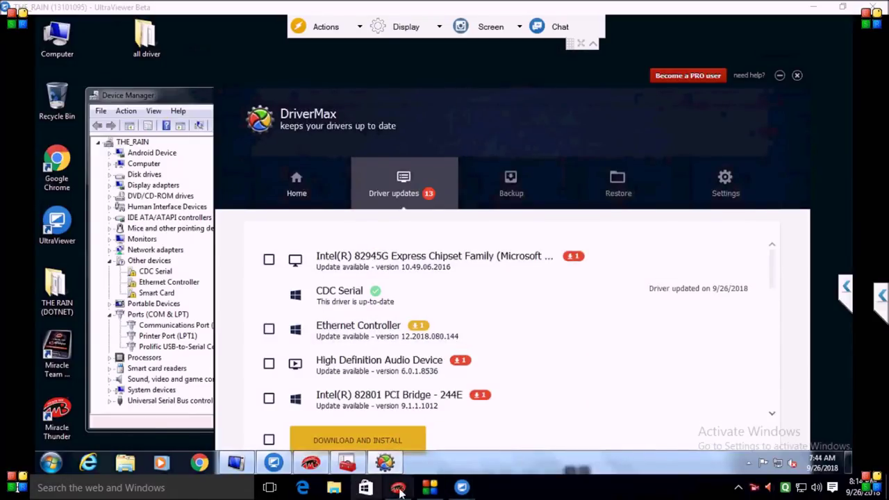
- Run a new driver update scan in DriverMax, and select CDC Serial in Device Manager for comparison
mouse_move(430, 490)
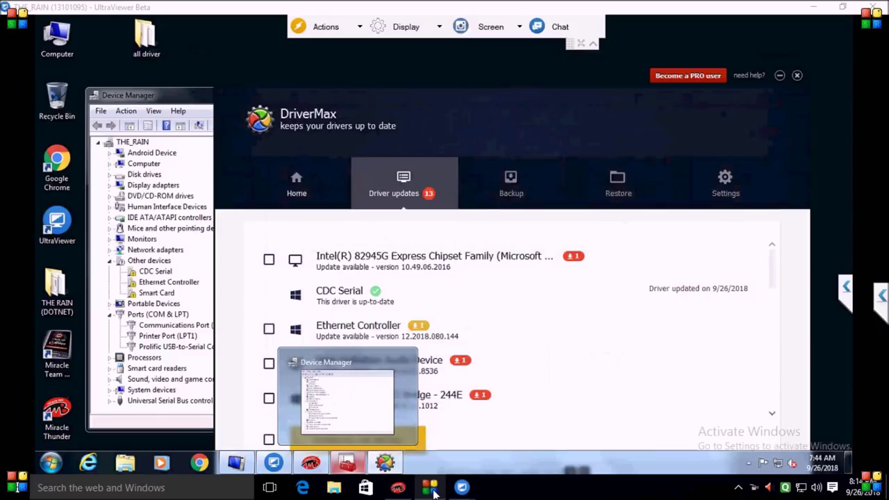
click(299, 192)
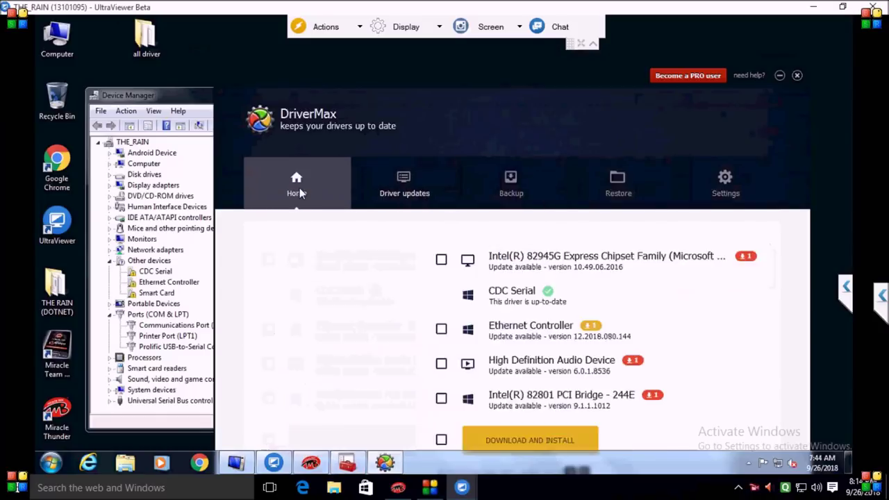
click(392, 189)
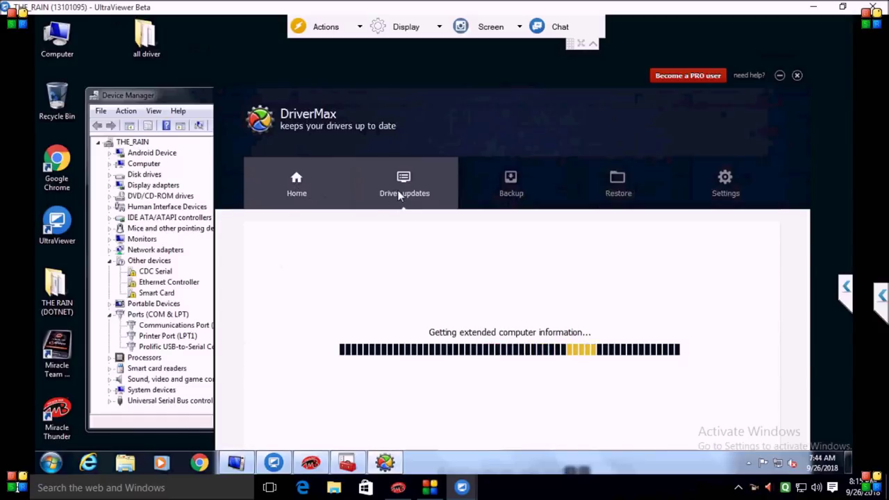
click(298, 190)
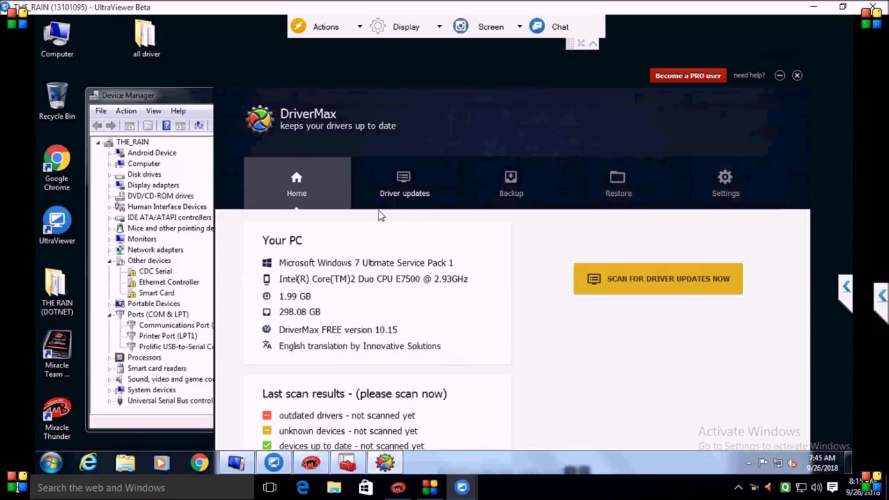
click(667, 280)
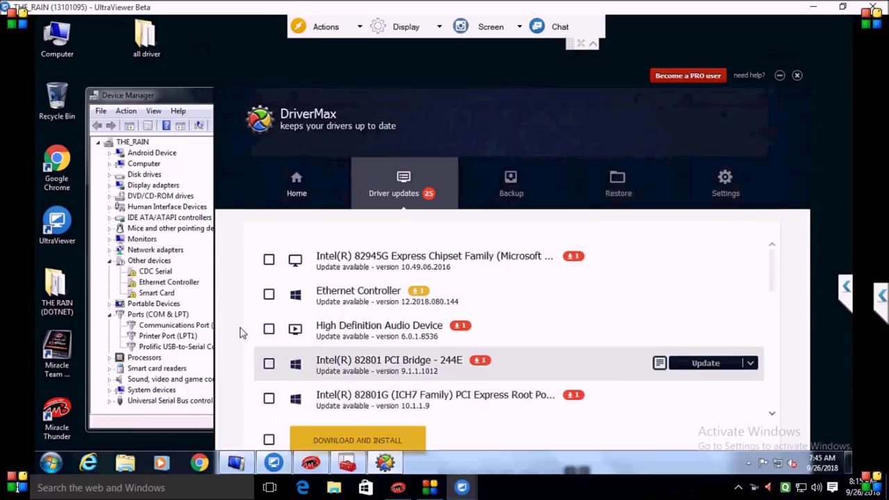
click(150, 274)
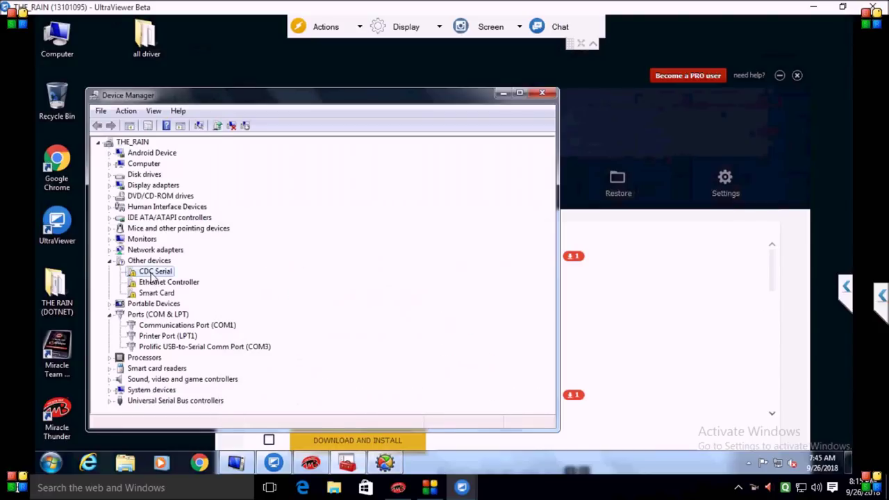
- Return to DriverMax, dismiss the PRO subscription offer, and look through the available driver updates
click(691, 323)
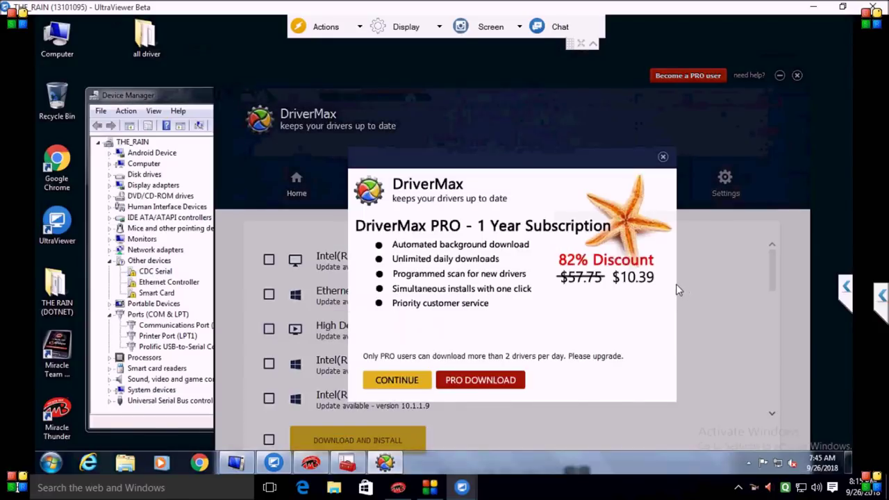
click(663, 157)
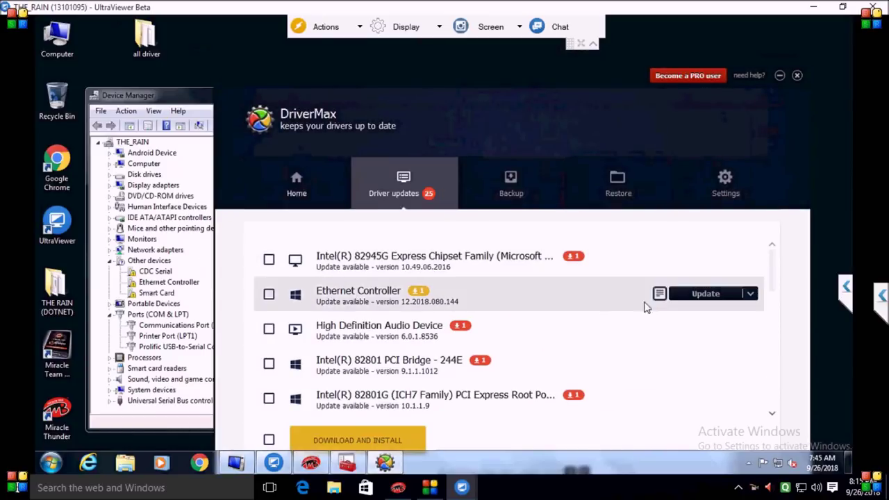
scroll(656, 302, down, 4)
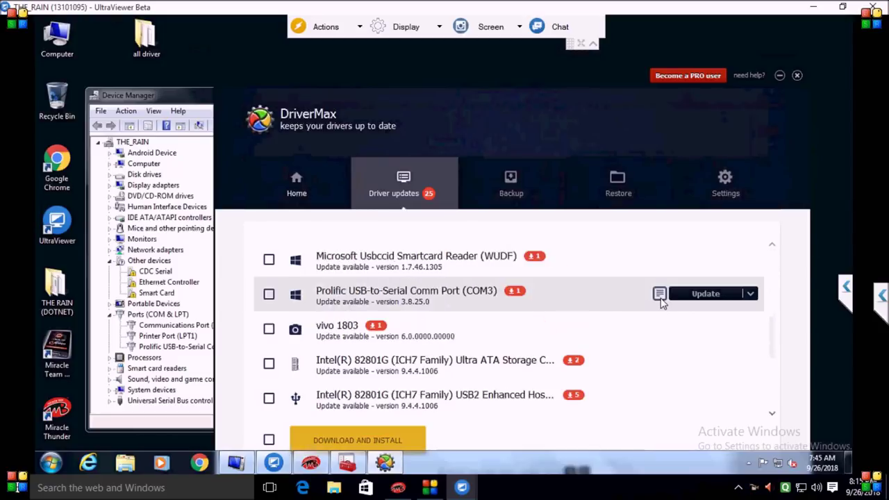
scroll(626, 327, down, 1)
scroll(626, 327, up, 5)
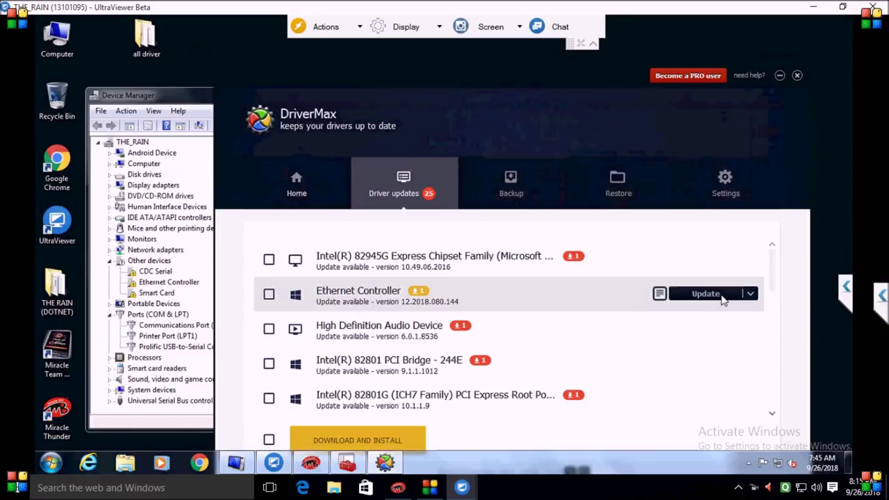
click(724, 299)
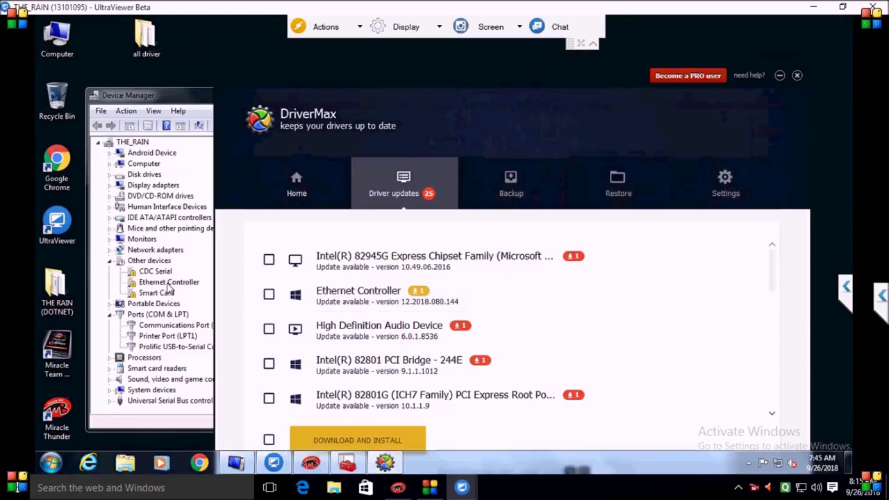
- Compare the Ethernet Controller, Smart Card and CDC Serial entries in Device Manager with the DriverMax update list
click(168, 282)
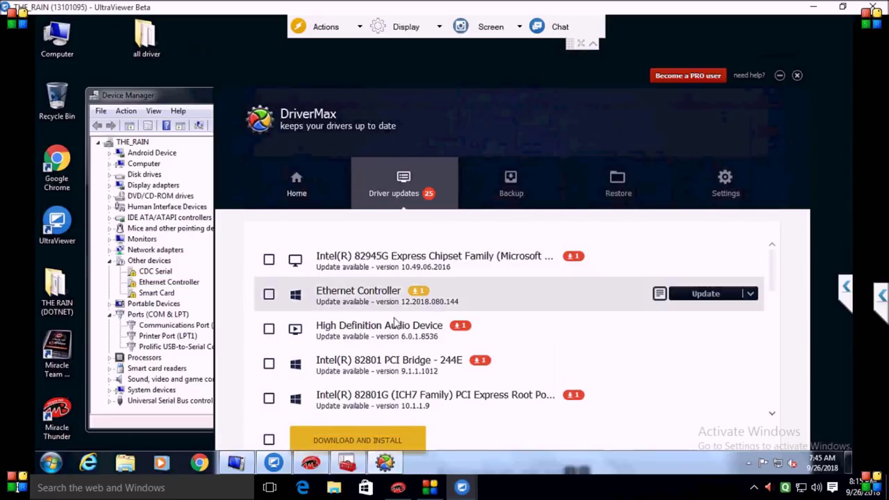
click(147, 294)
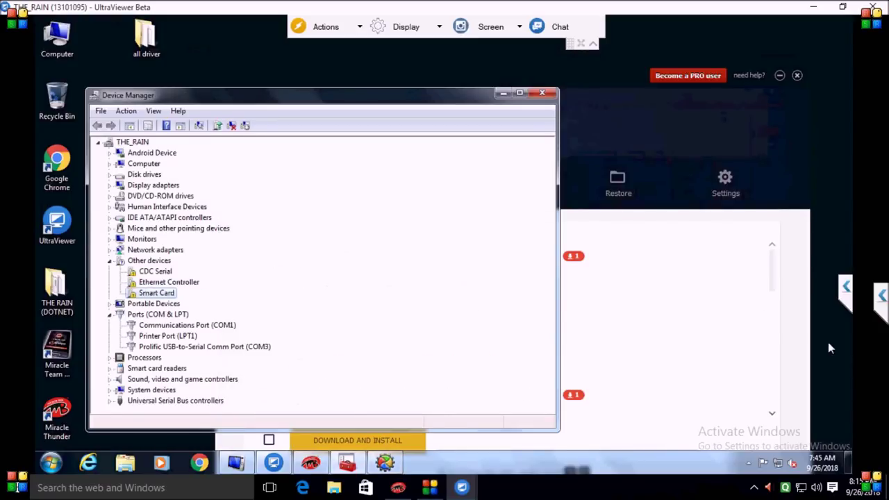
click(796, 292)
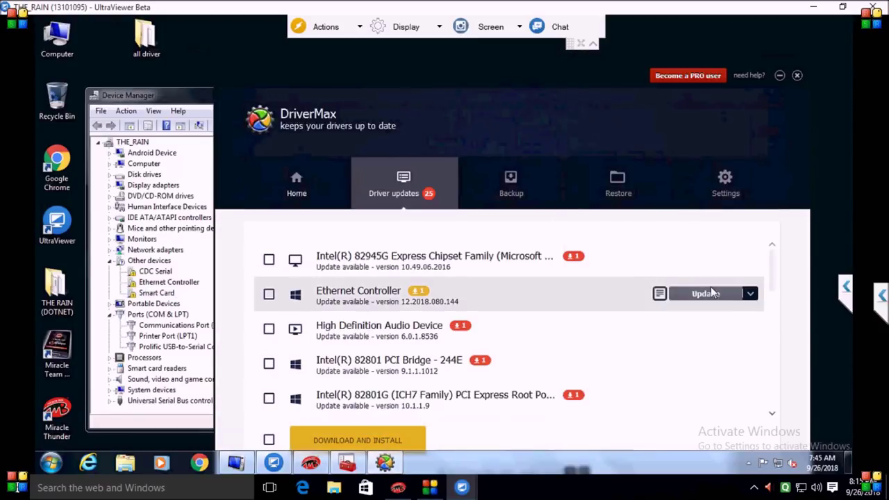
scroll(712, 290, down, 1)
scroll(712, 291, up, 1)
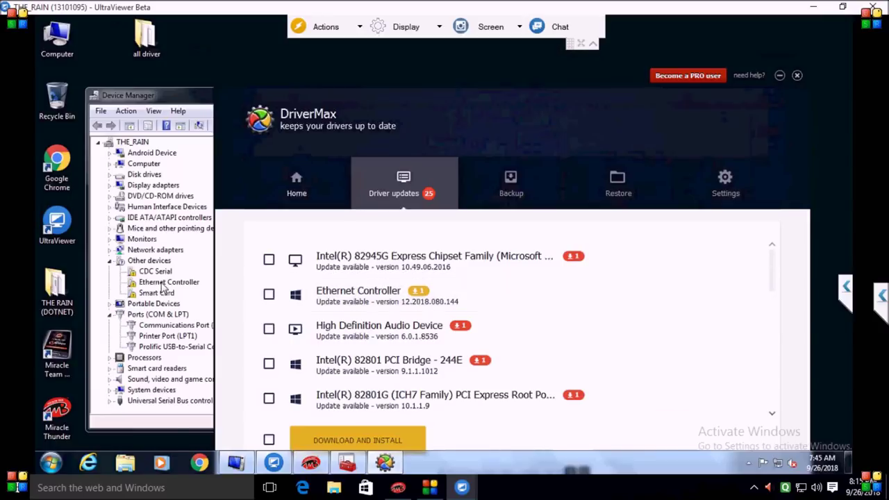
mouse_move(438, 297)
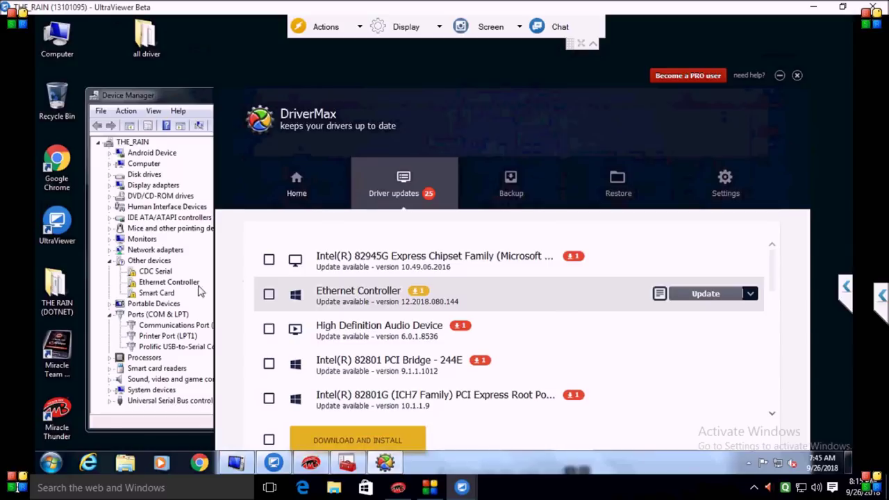
click(168, 274)
mouse_move(700, 273)
click(788, 272)
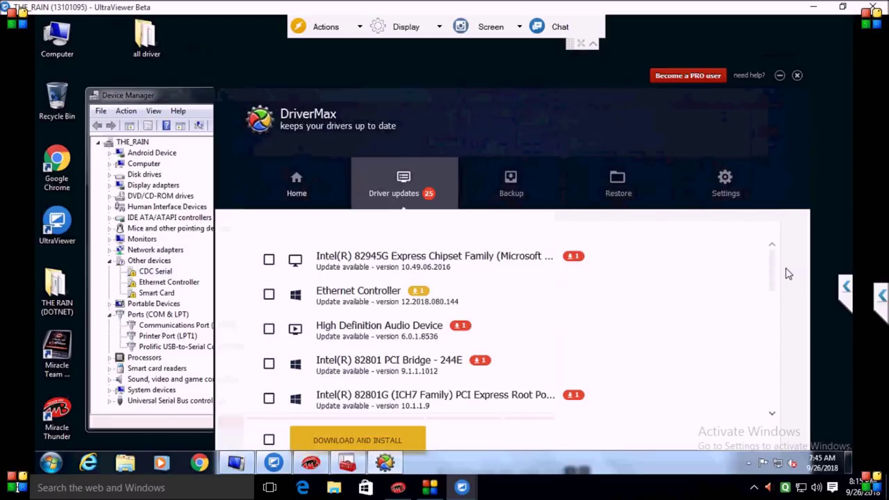
- Close DriverMax and dismiss the Windows color scheme prompt without choosing an option
mouse_move(518, 290)
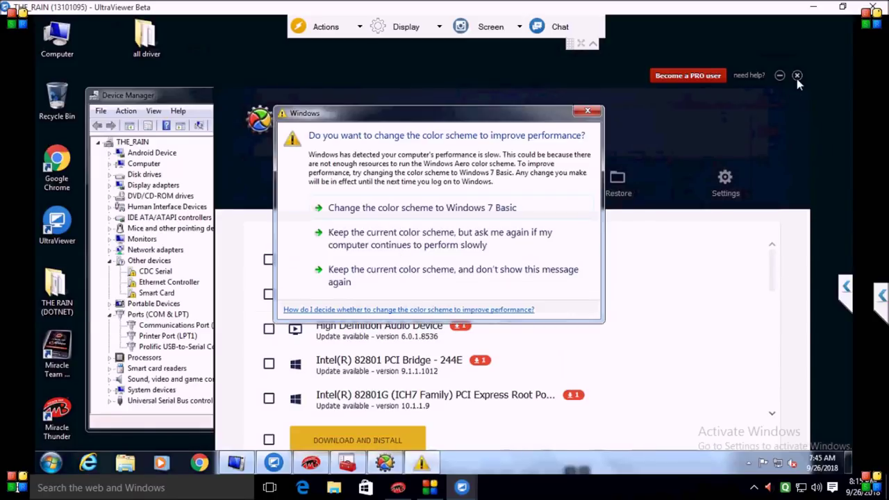
click(798, 77)
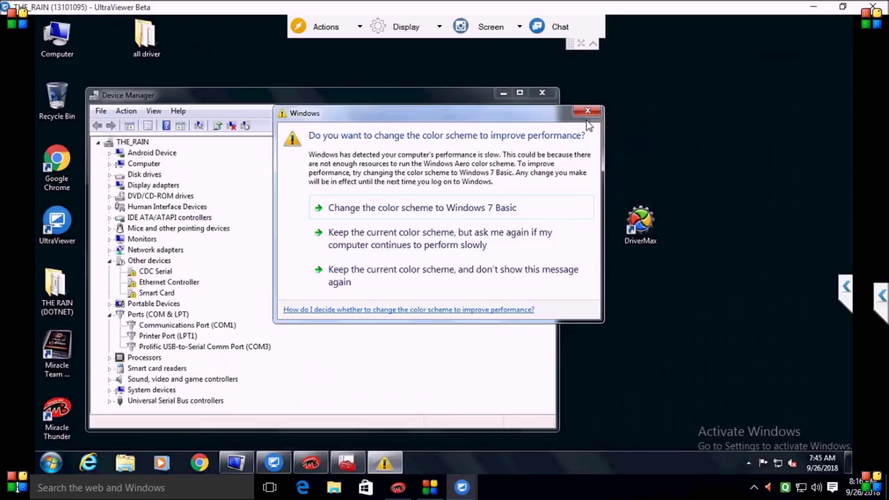
click(596, 113)
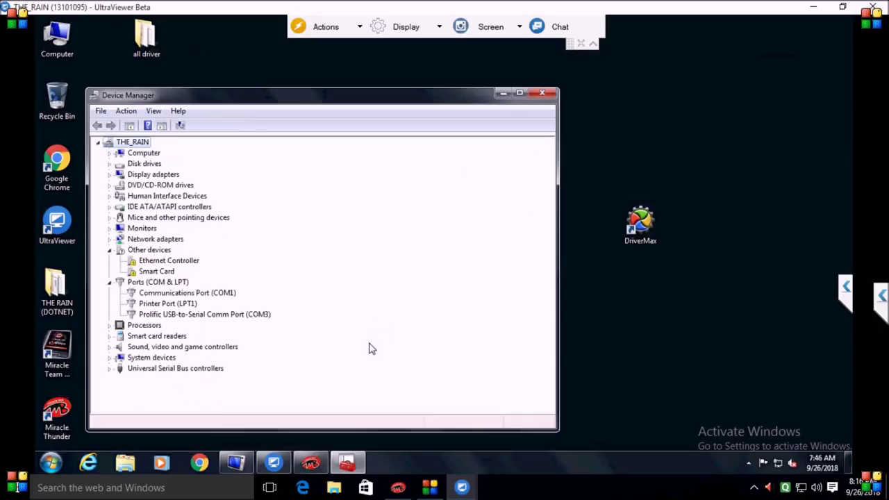
- Restore Miracle Box and set the MTK boot to 8th Boot(MT65xx & MT67xx/8127) with the VIVO Y83/X21I model
click(313, 464)
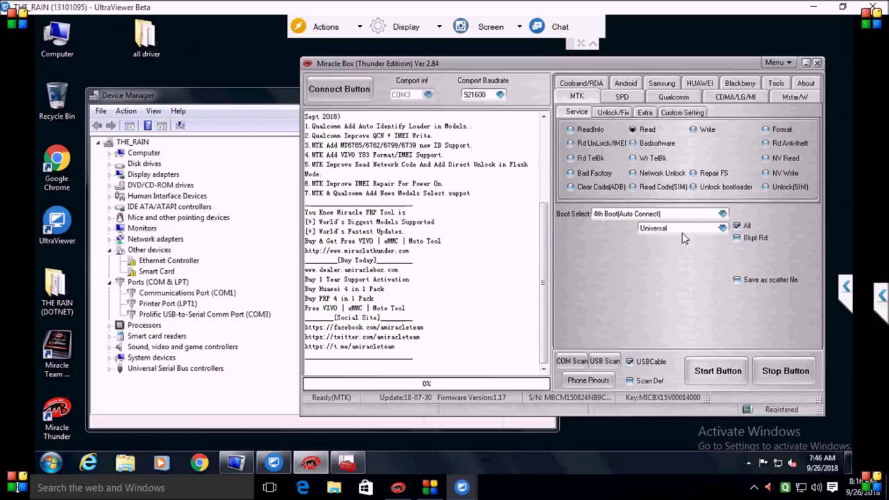
click(660, 217)
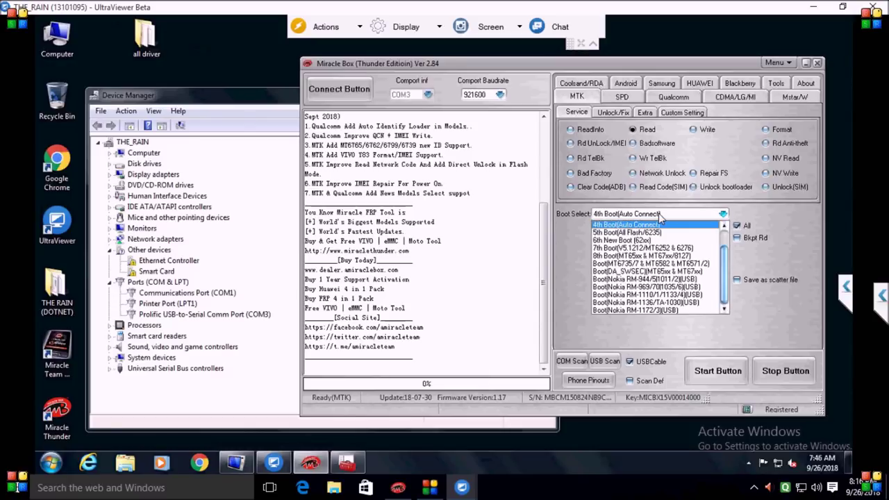
click(611, 257)
click(682, 229)
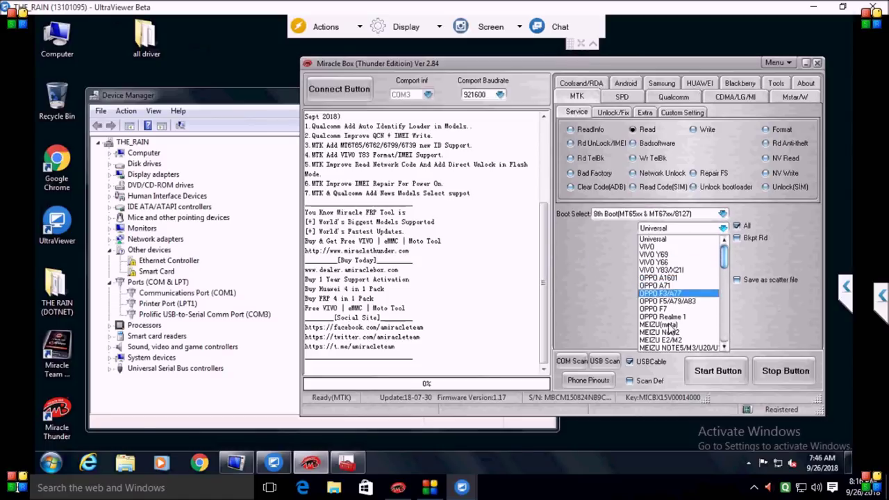
click(690, 271)
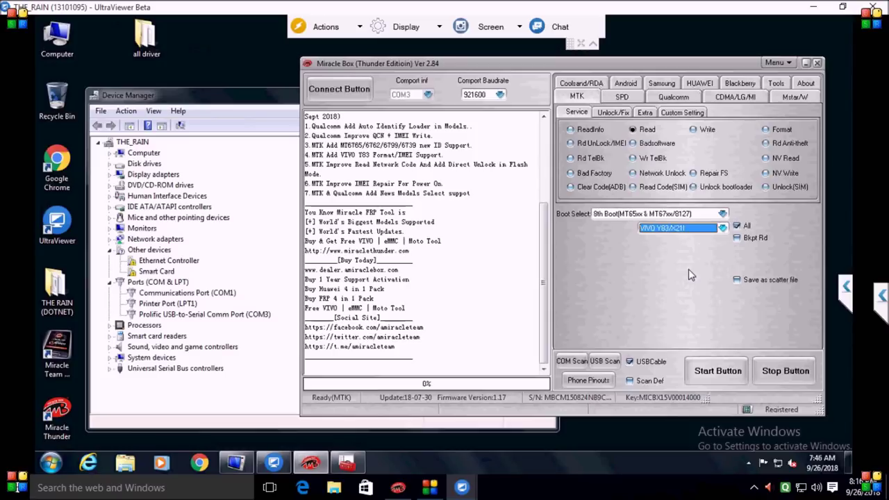
- Choose the MTK Format service, turn off Safe Mode, and enable Advanced(Frp)
click(766, 130)
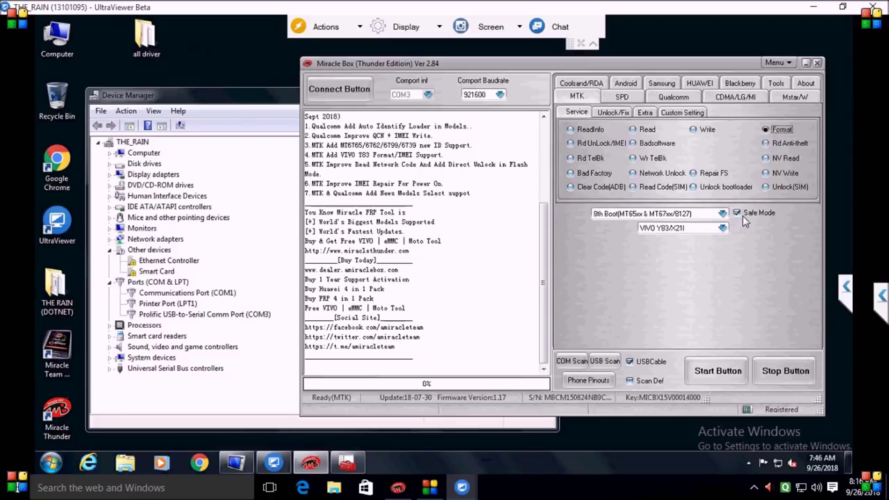
click(738, 213)
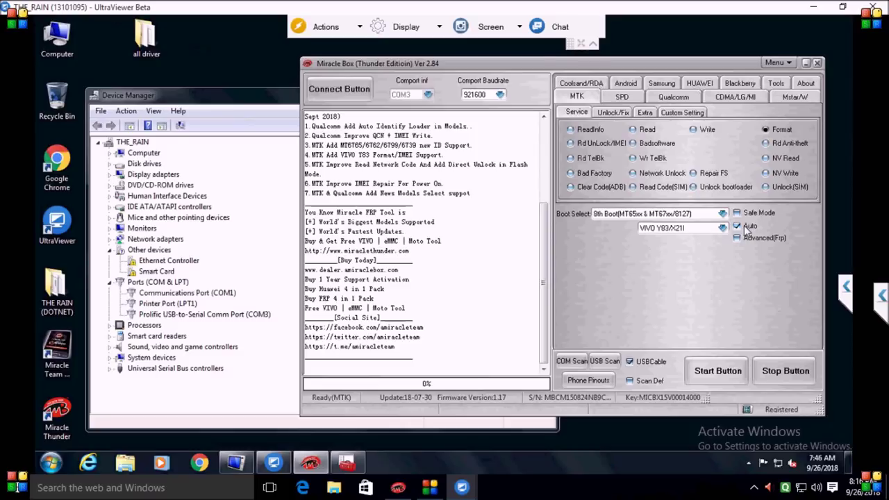
click(736, 238)
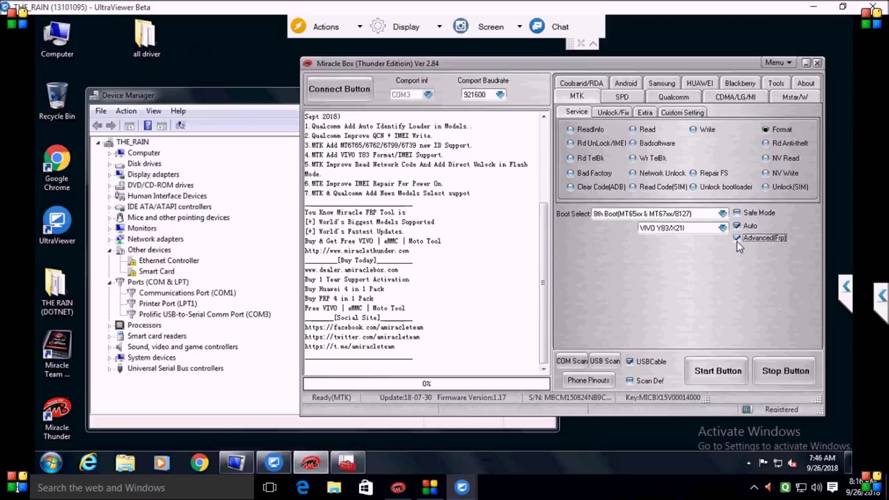
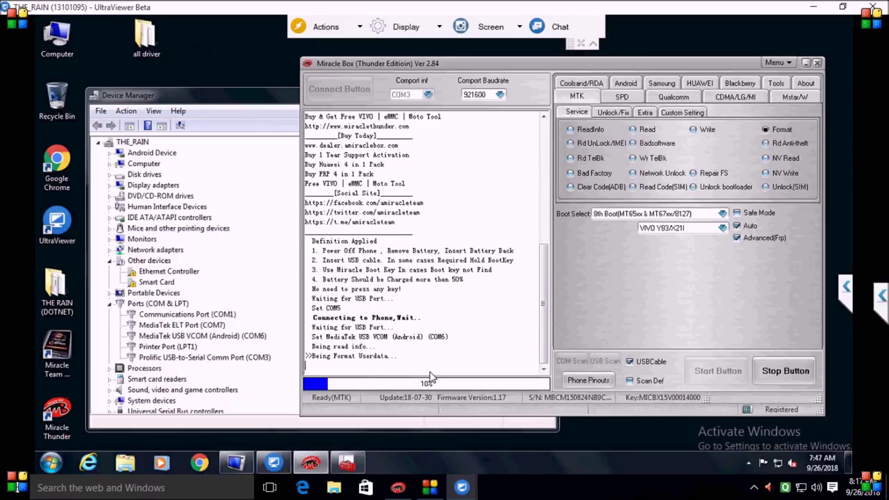
- Inspect the MediaTek ELT and MediaTek USB VCOM (Android) ports in Device Manager, and return to Miracle Box
click(146, 328)
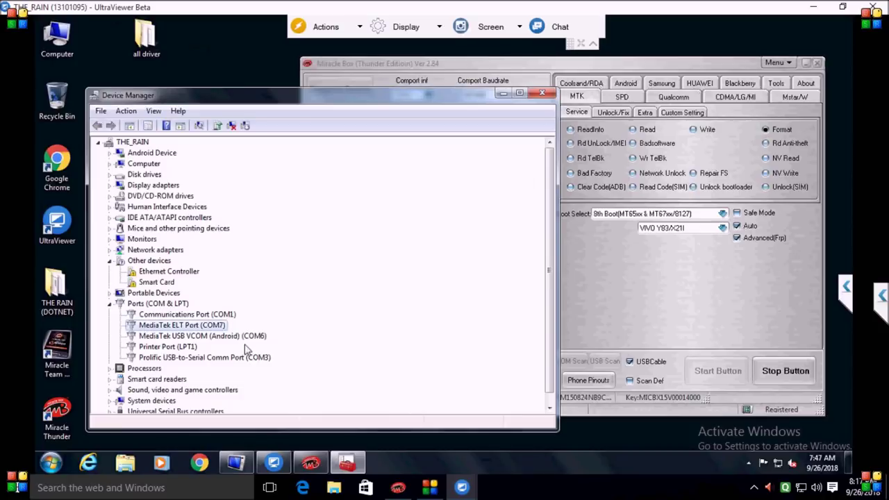
click(185, 337)
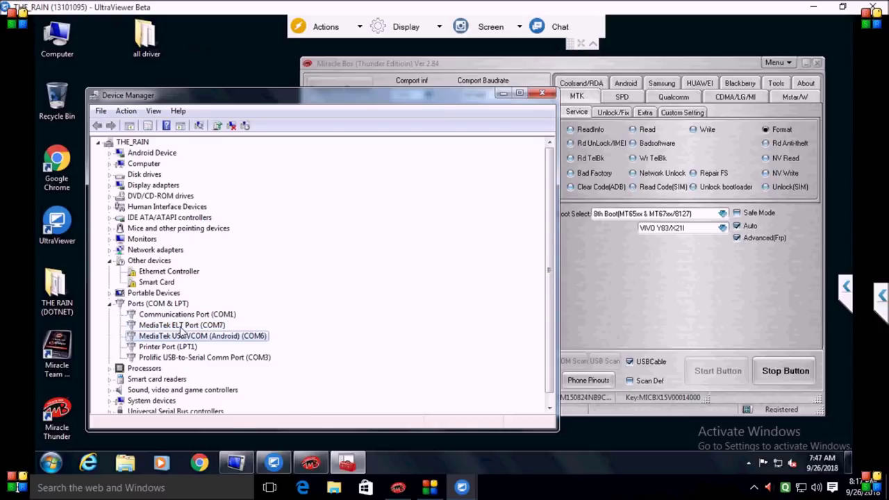
click(639, 309)
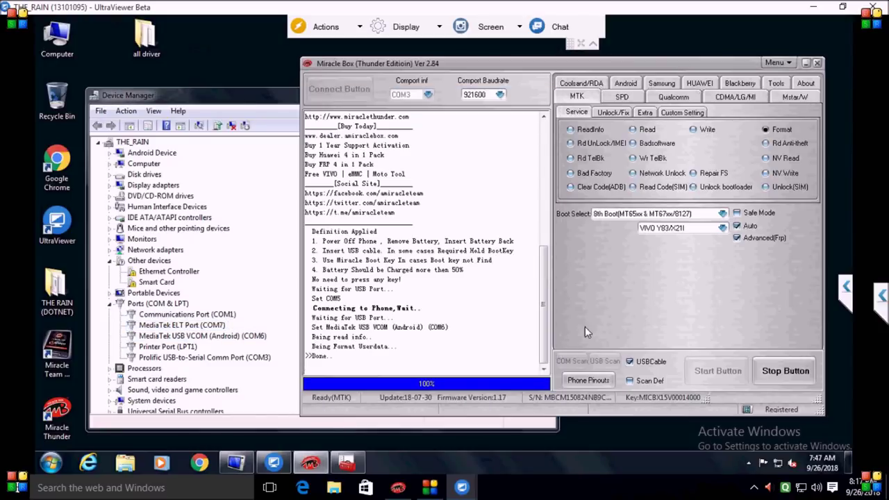
- Highlight the connection and userdata format lines in the Miracle Box log, and dismiss the Windows color scheme prompt
drag(343, 299, 335, 359)
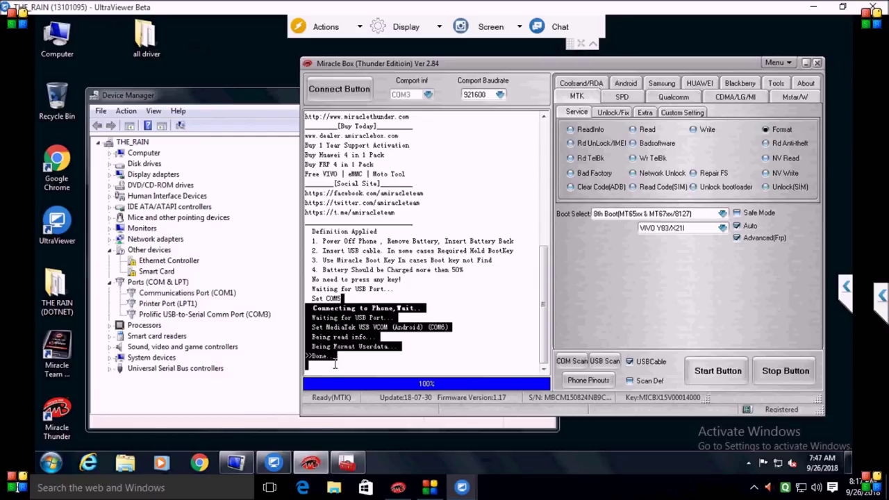
click(500, 344)
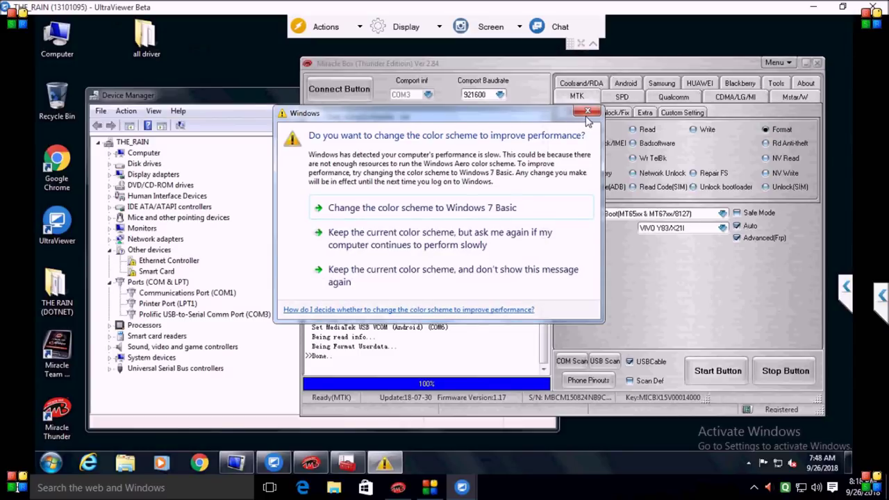
click(587, 112)
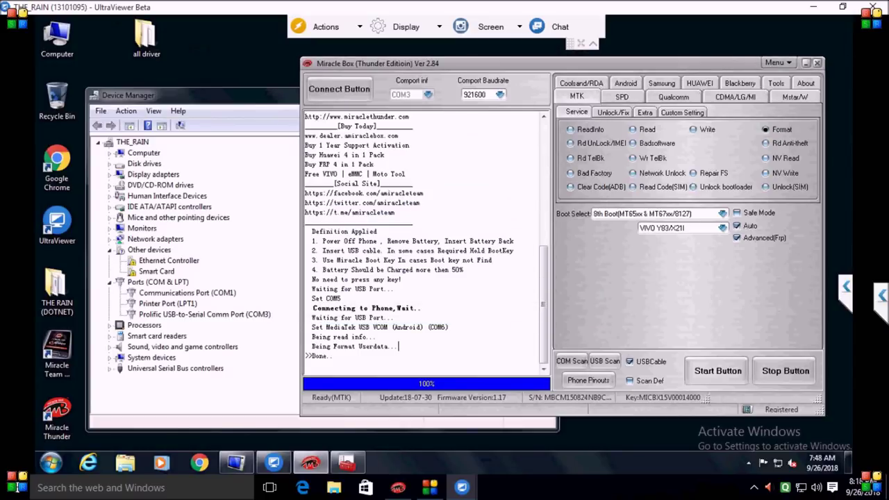